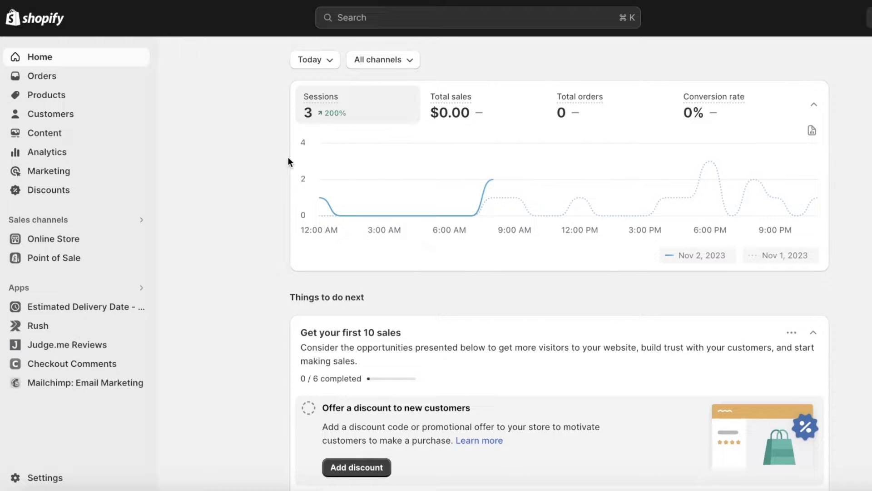
Try charging VAT on digital goods and tax on shipping rates, then discard and return Home
click(16, 477)
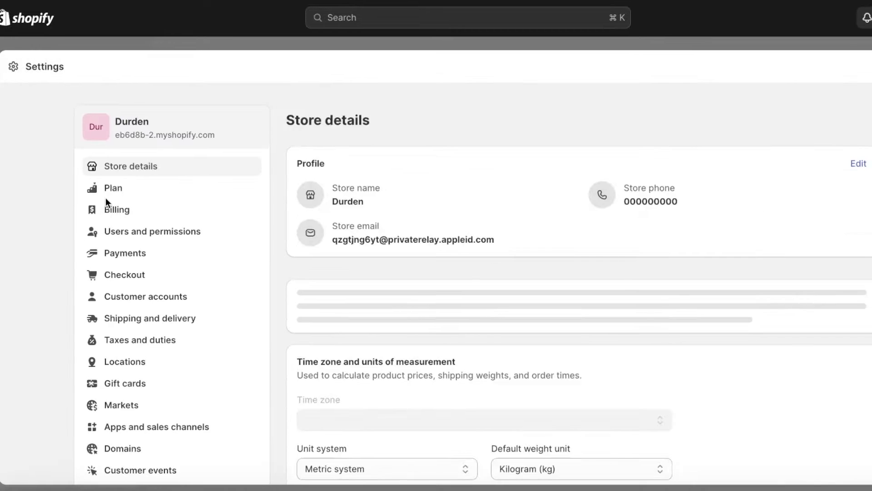
click(116, 340)
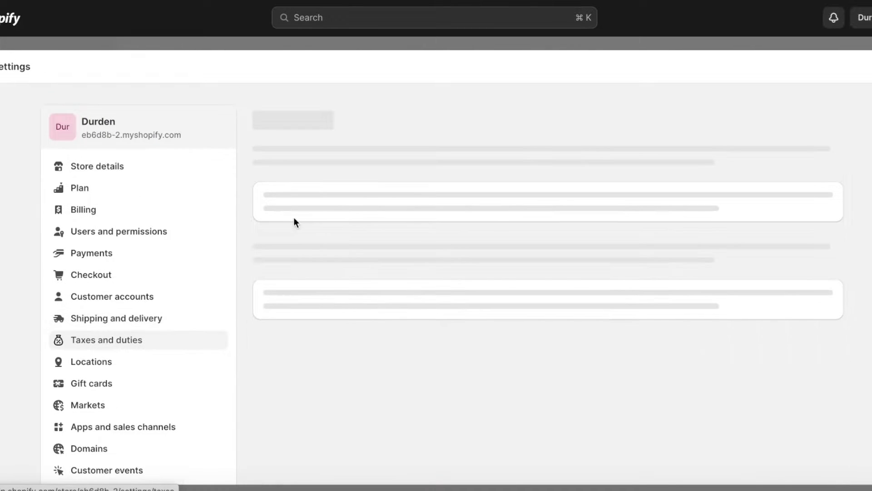
scroll(394, 232, down, 10)
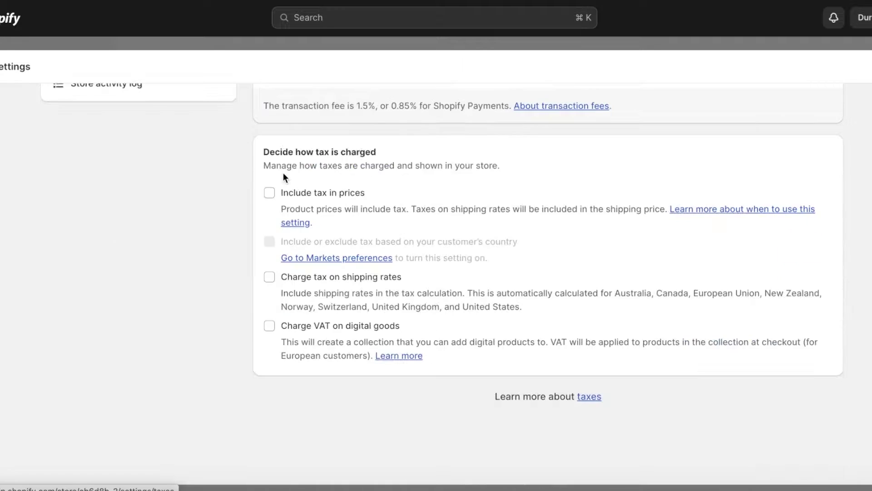
click(269, 326)
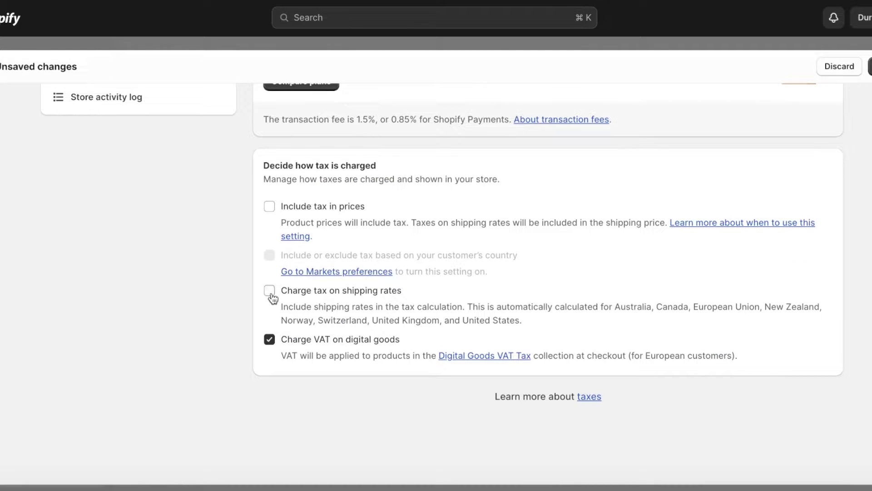
click(269, 290)
click(270, 215)
click(270, 213)
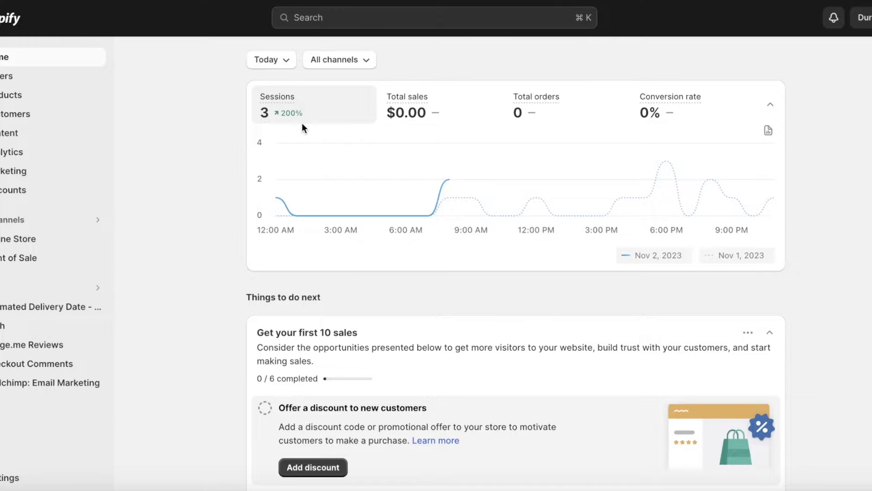
Open the United States page from Taxes and duties' full country and region list
click(11, 478)
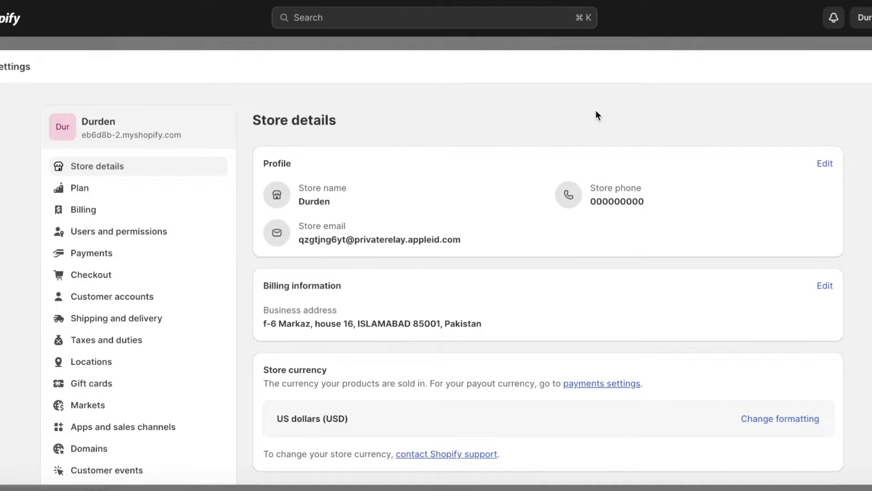
scroll(182, 231, down, 4)
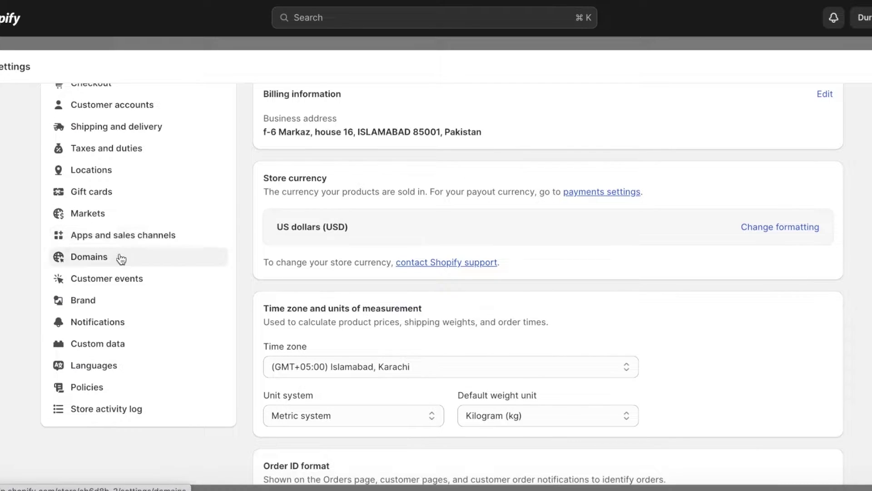
scroll(136, 200, up, 1)
click(123, 185)
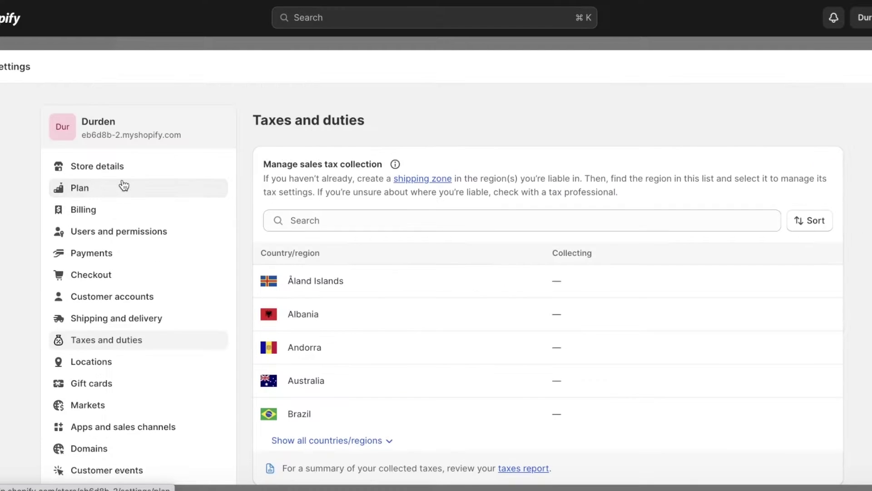
scroll(373, 318, down, 1)
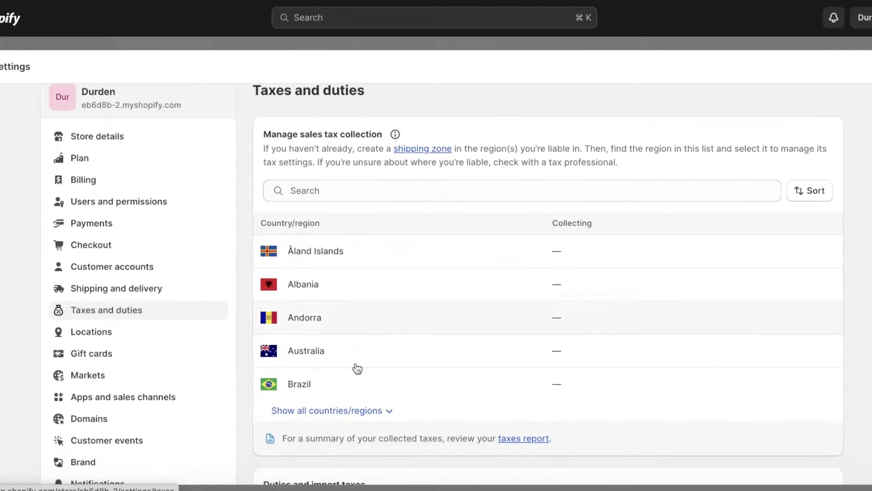
click(350, 411)
scroll(443, 273, down, 10)
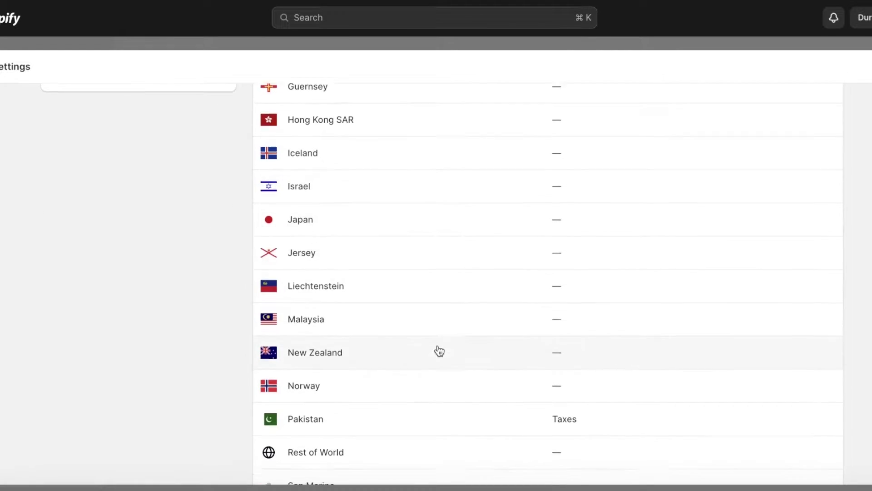
scroll(444, 296, down, 6)
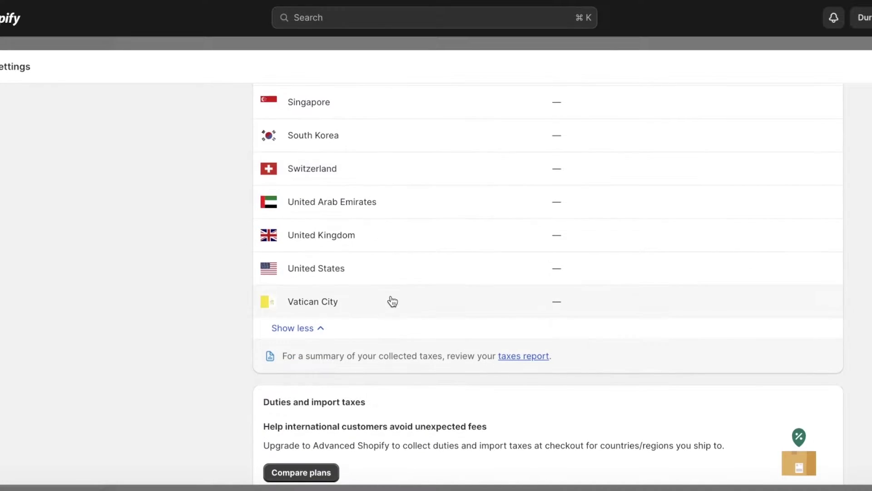
click(408, 271)
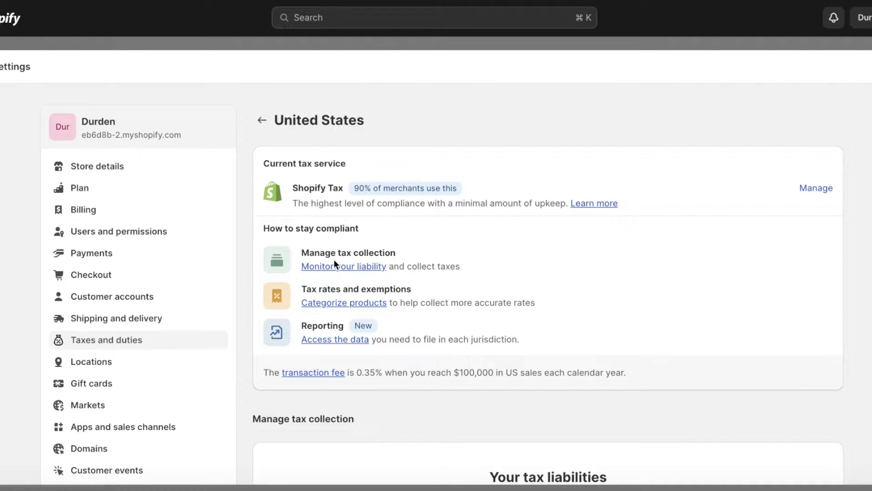
Scroll through the United States tax page to review the empty States you're collecting in card
scroll(459, 160, down, 5)
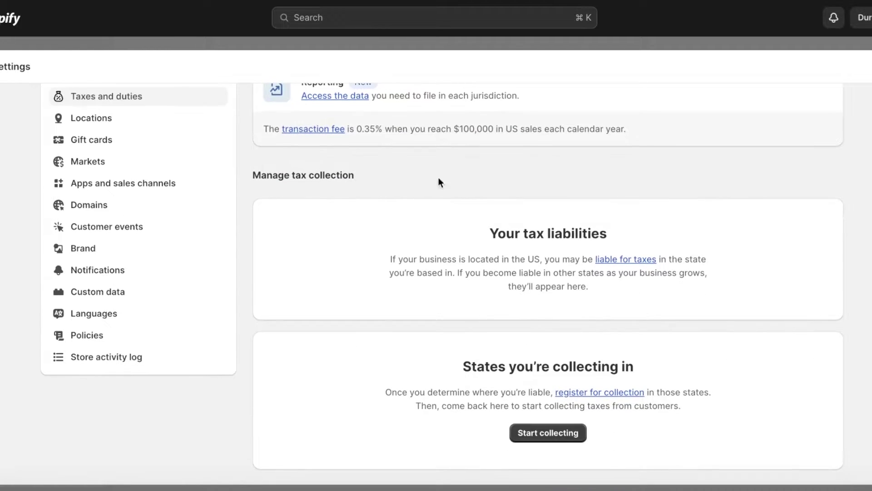
scroll(426, 262, down, 4)
scroll(418, 256, up, 4)
scroll(392, 226, up, 3)
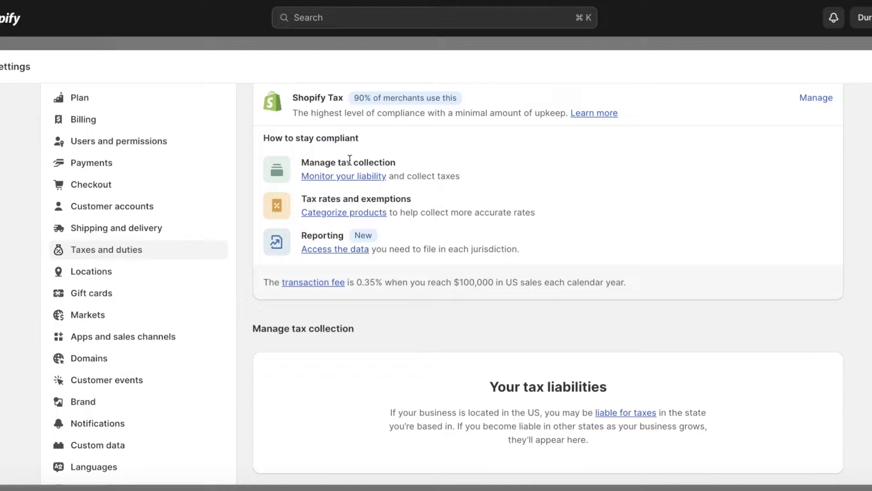
scroll(380, 194, down, 1)
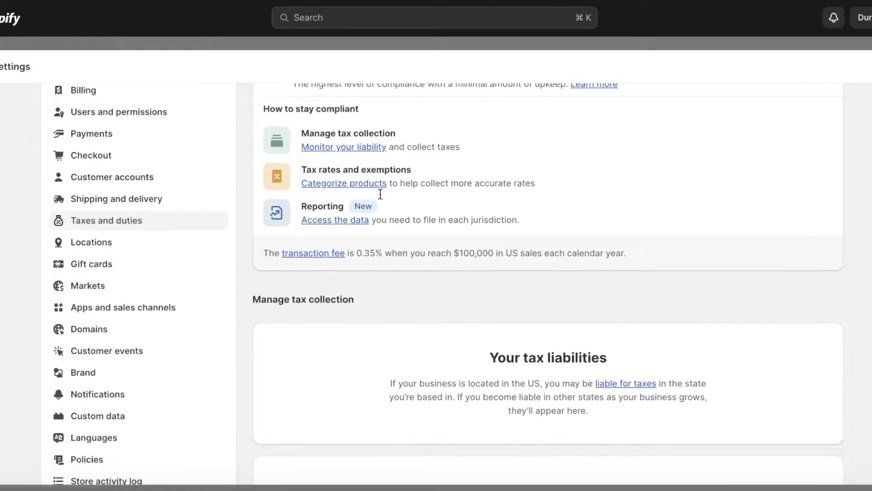
scroll(382, 199, down, 5)
scroll(382, 195, down, 1)
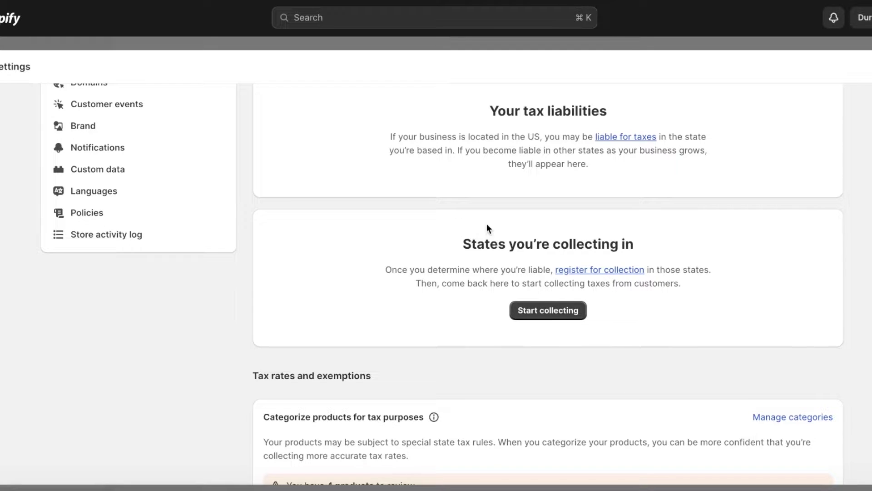
scroll(383, 263, down, 8)
scroll(383, 263, up, 5)
scroll(385, 265, up, 2)
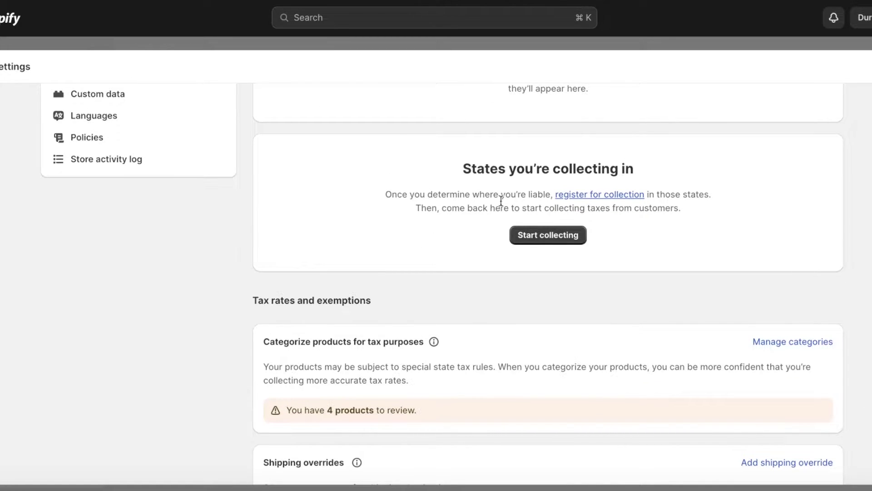
scroll(651, 197, up, 5)
Open the registration guidance link in a new tab and jump to North Carolina's tax details
right_click(598, 315)
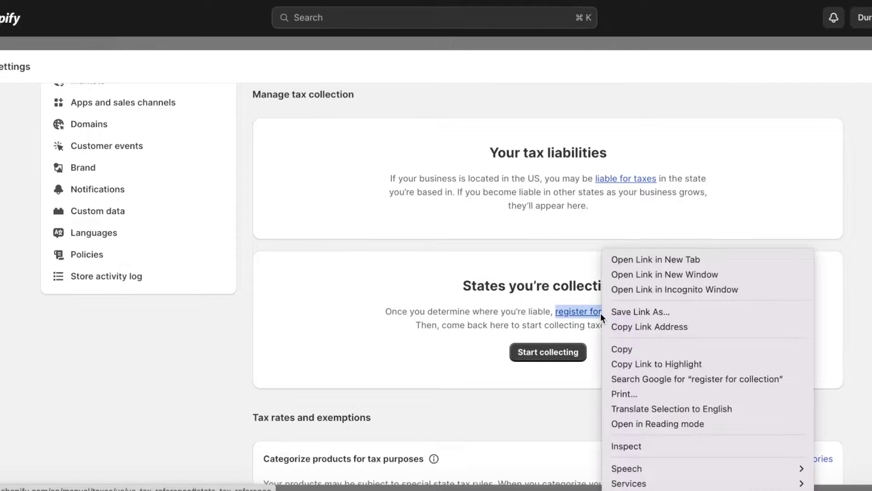
click(621, 260)
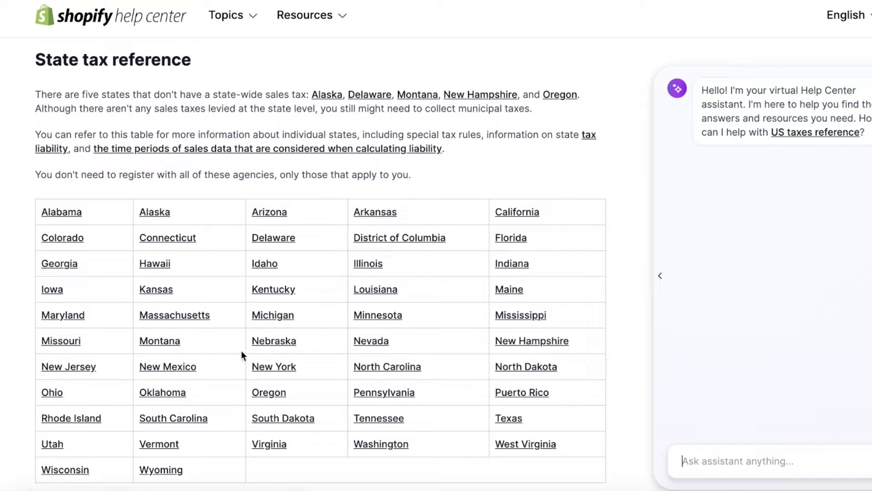
click(386, 368)
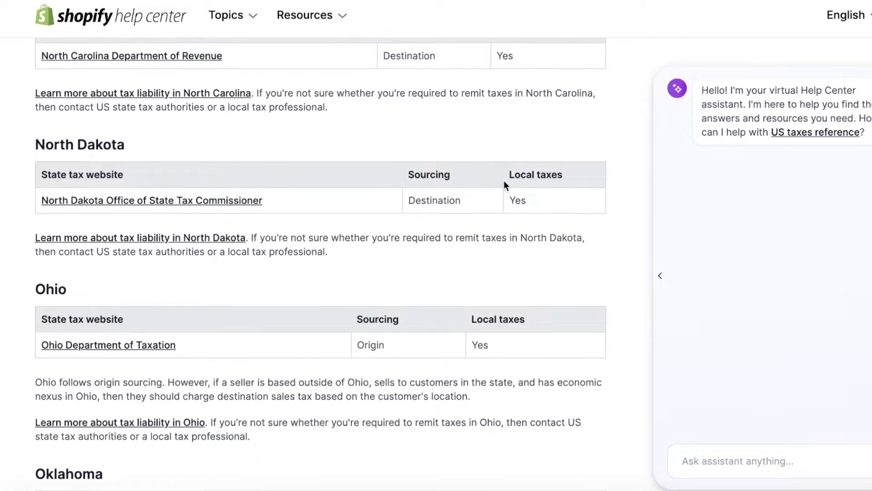
scroll(503, 182, up, 15)
scroll(408, 341, up, 10)
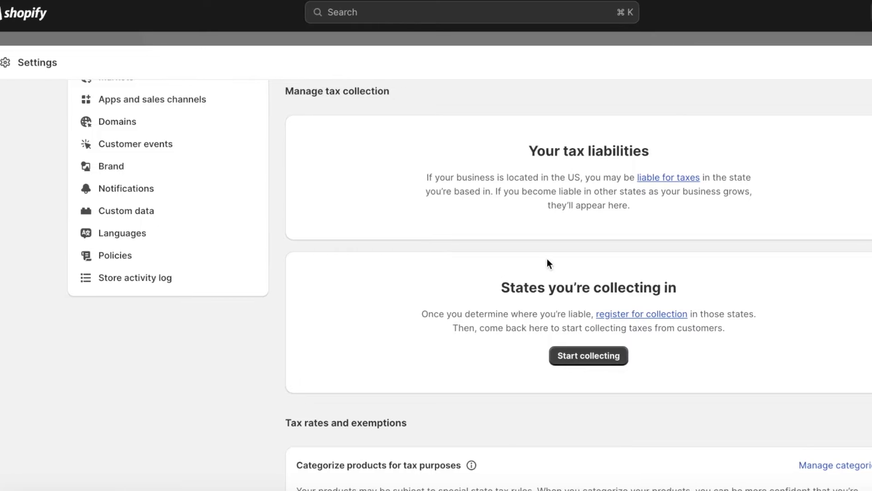
Start collecting sales tax in Alabama, entering its sales tax ID
click(557, 356)
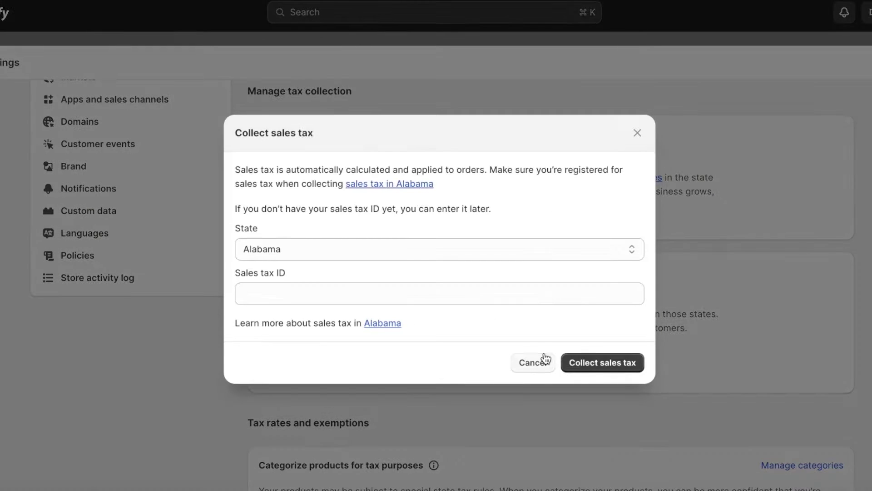
click(430, 250)
scroll(392, 272, down, 3)
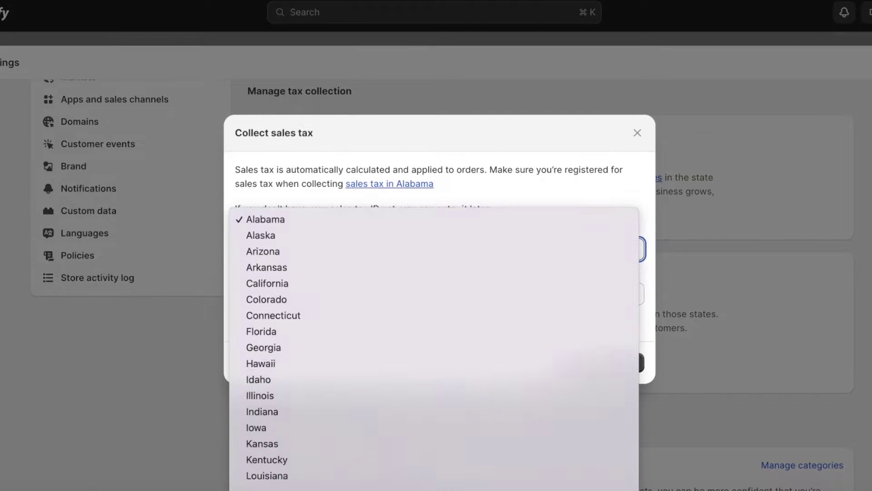
scroll(389, 361, down, 10)
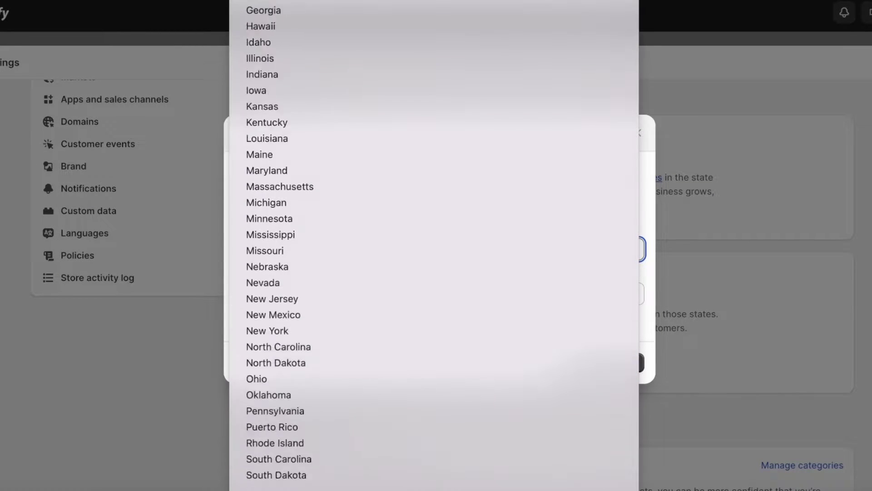
scroll(349, 379, up, 5)
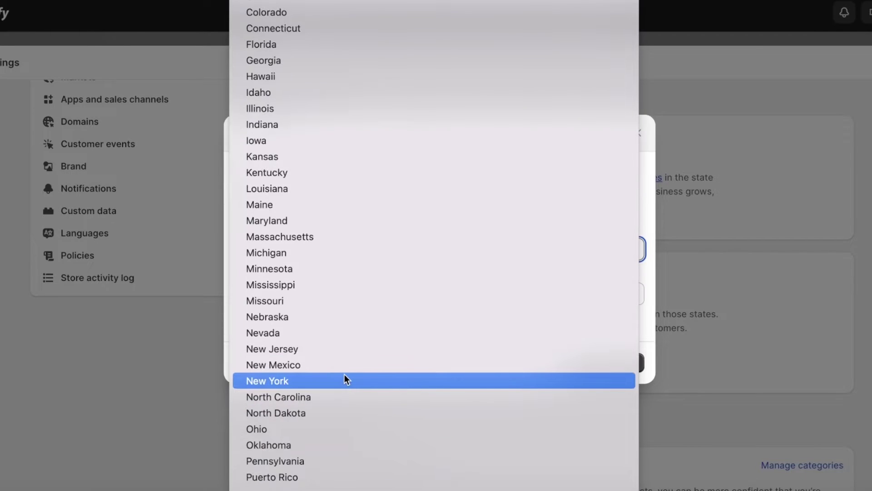
click(656, 223)
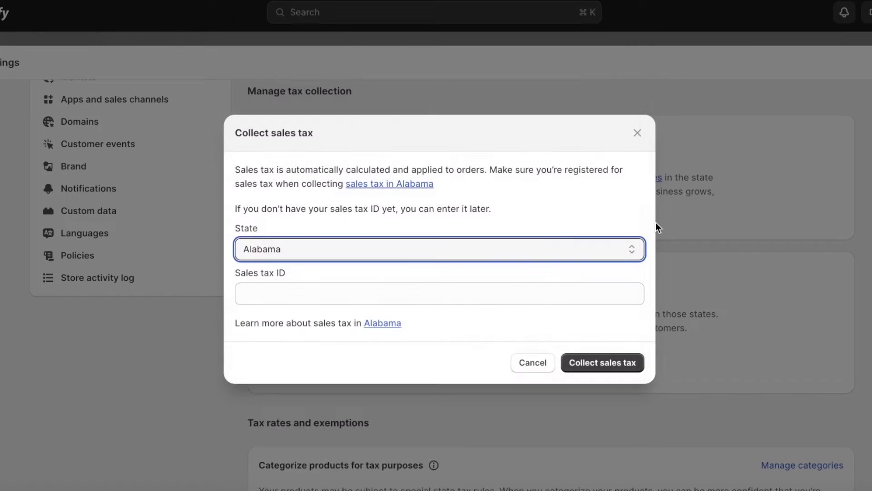
click(401, 259)
click(456, 216)
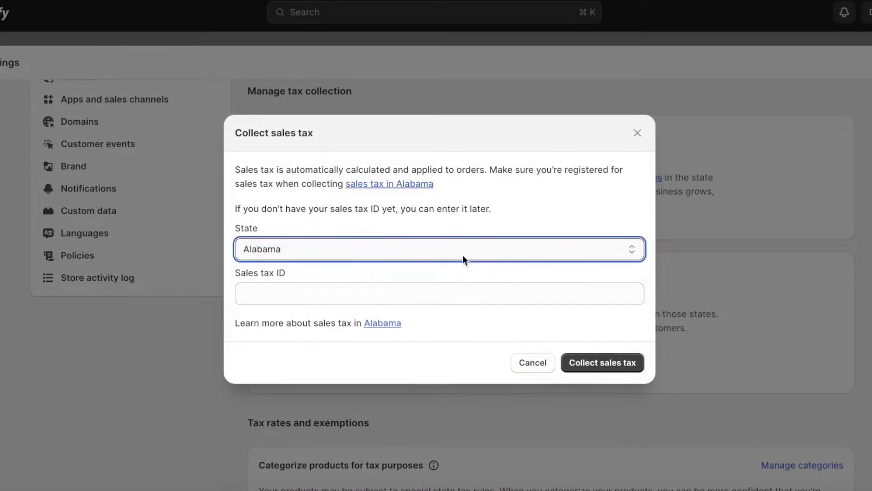
click(432, 294)
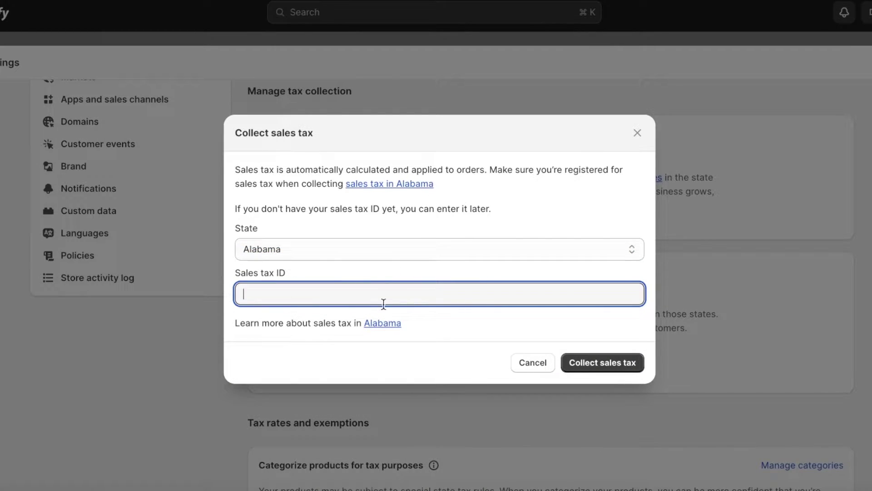
text(0987654)
click(601, 362)
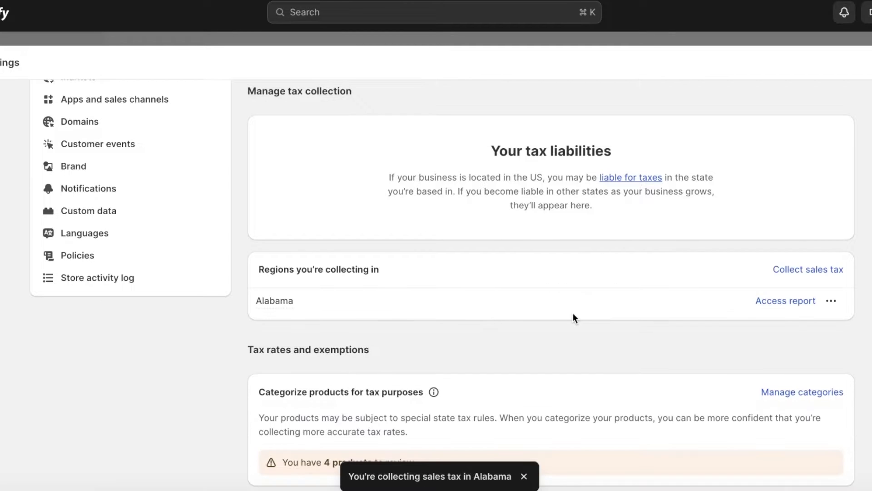
scroll(573, 313, down, 1)
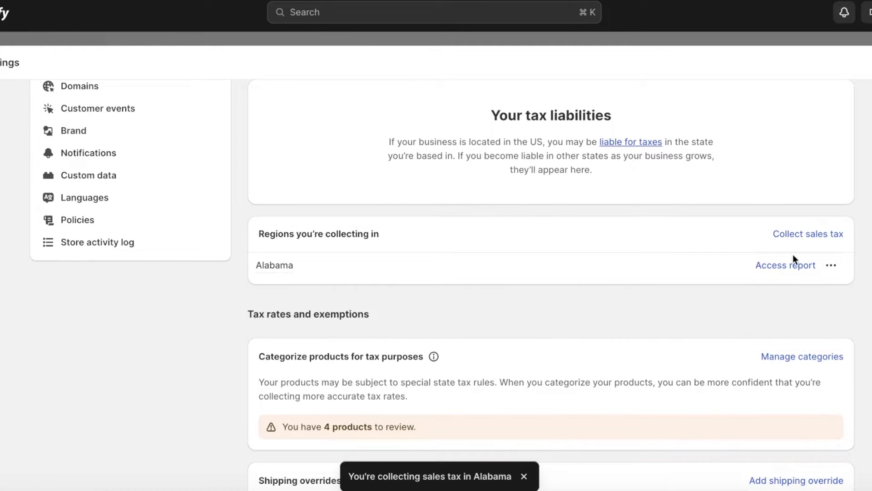
Begin adding another state and open the Help Center article on Alaska taxes
click(817, 230)
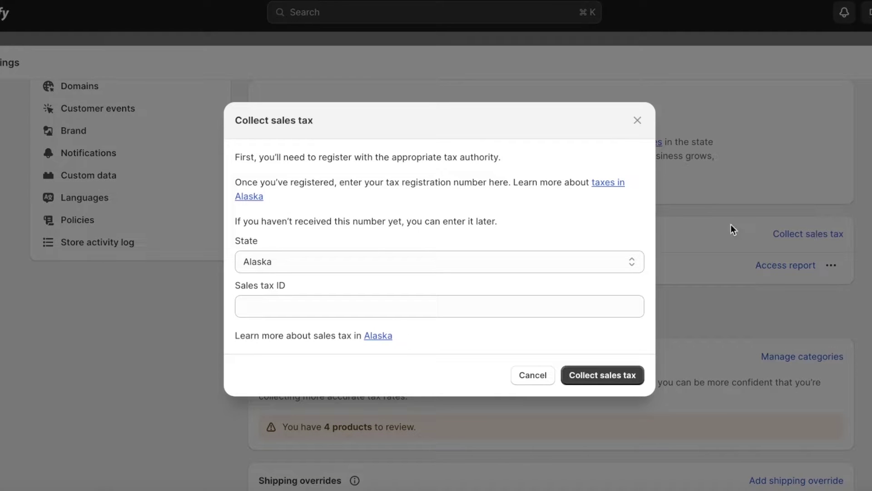
right_click(603, 185)
key(Escape)
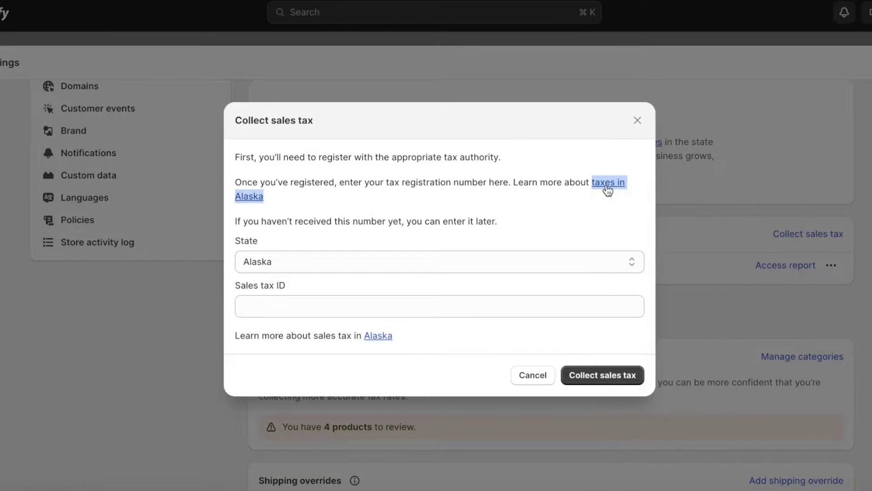
click(603, 185)
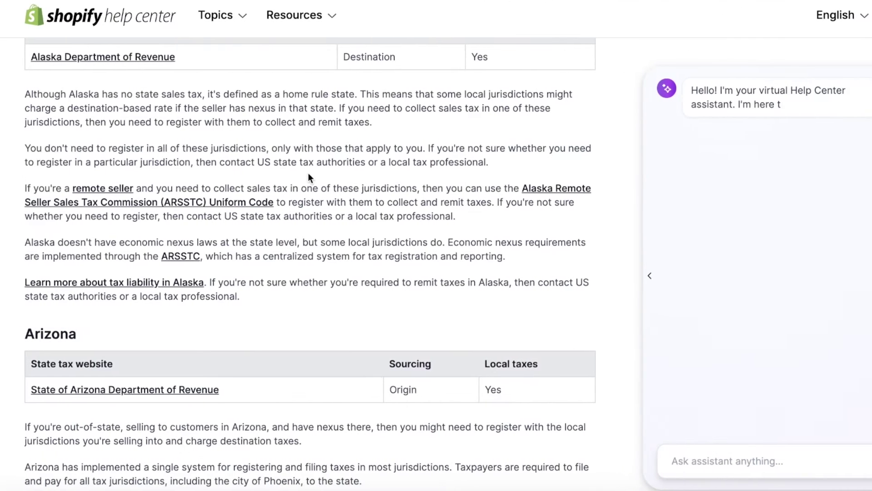
Read the Alaska local-jurisdiction and Arizona single-filing guidance, then return to Shopify's sales tax form
scroll(156, 421, down, 1)
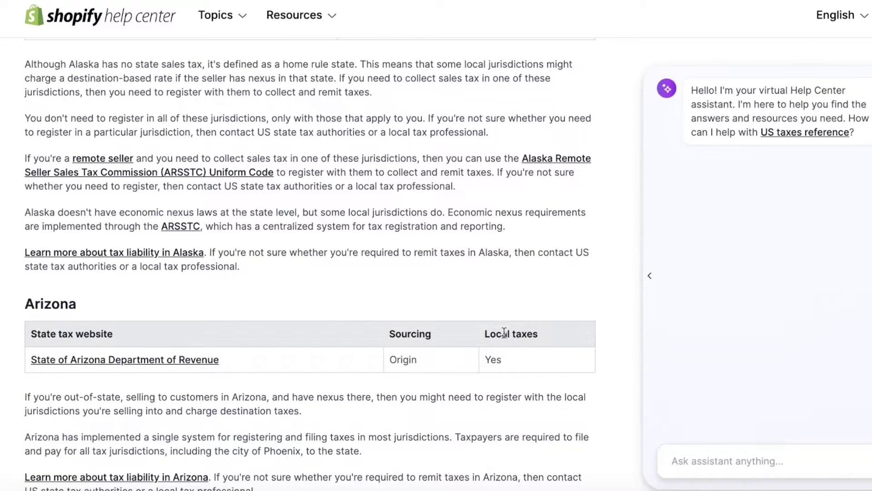
scroll(492, 334, down, 1)
scroll(405, 176, down, 3)
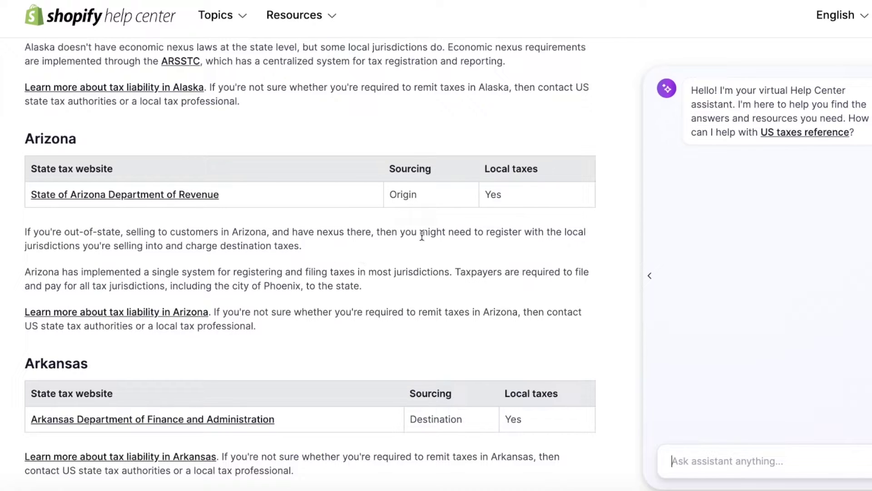
drag(430, 231, 596, 263)
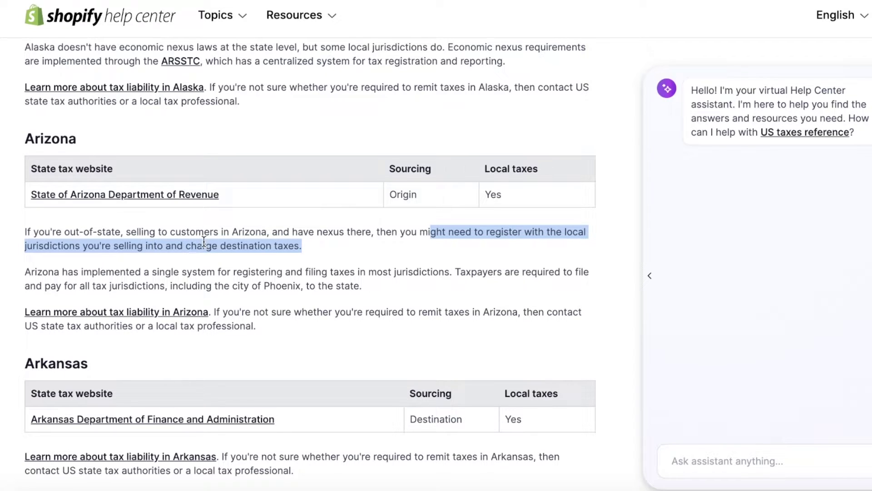
click(402, 180)
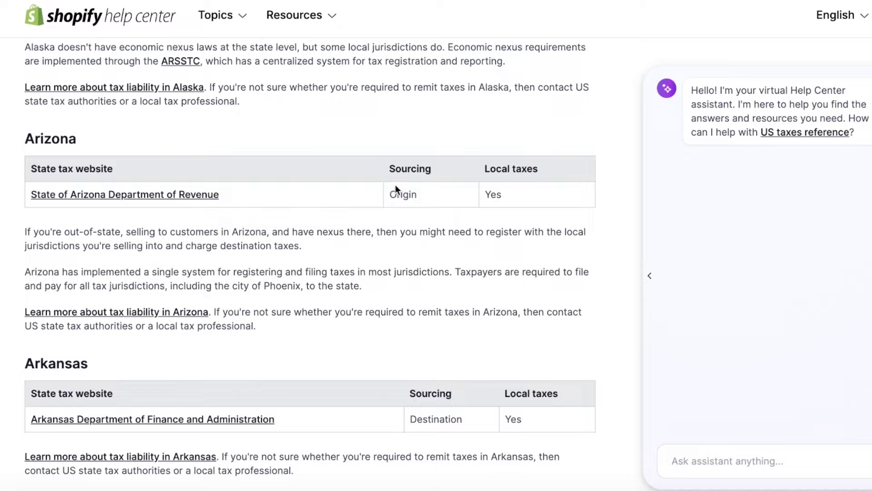
drag(25, 272, 187, 272)
click(197, 276)
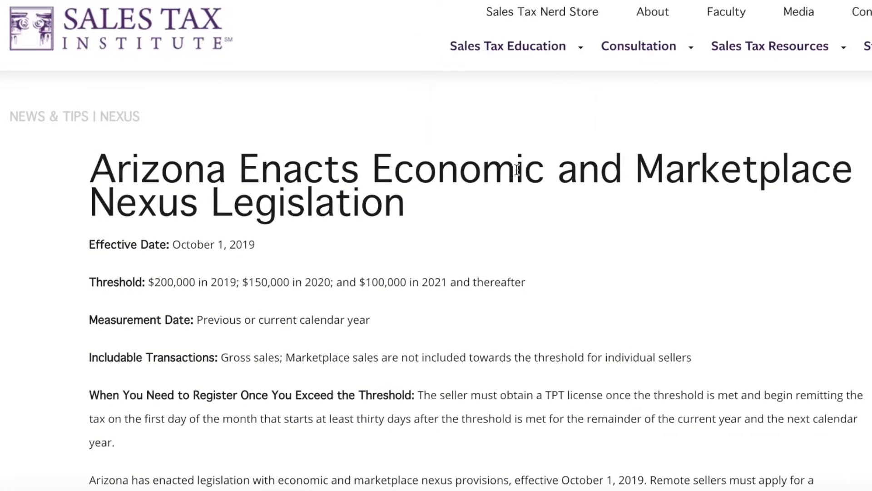
mouse_move(508, 46)
scroll(476, 205, down, 5)
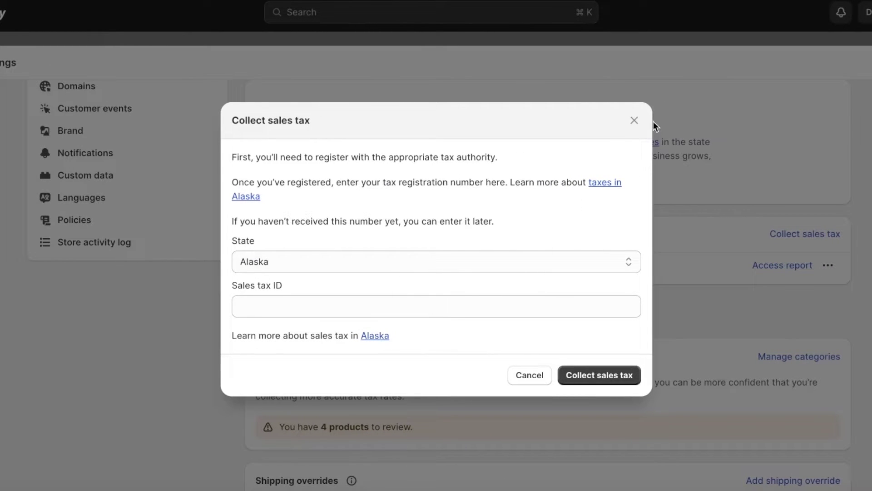
Close the Alaska form and start collecting sales tax in Texas
click(634, 121)
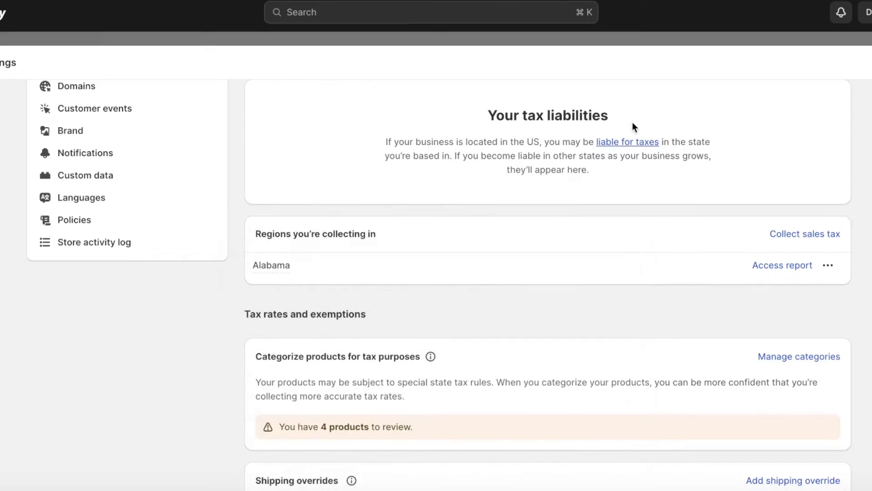
click(775, 233)
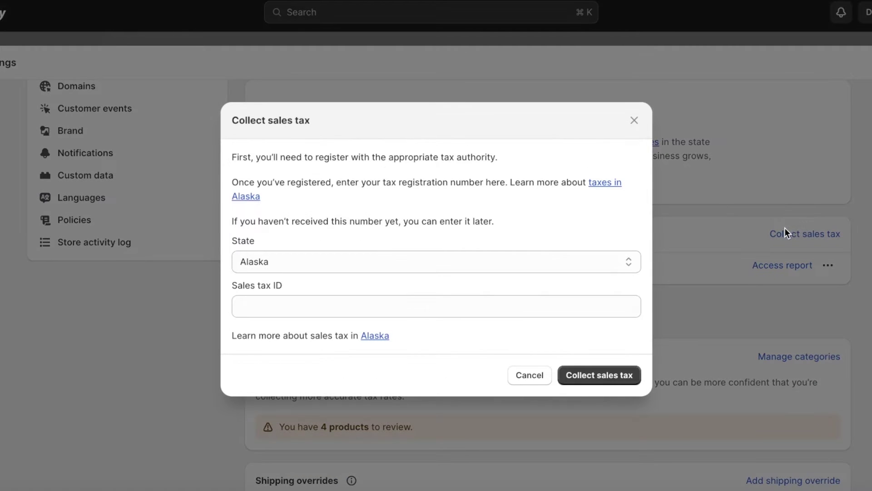
click(505, 258)
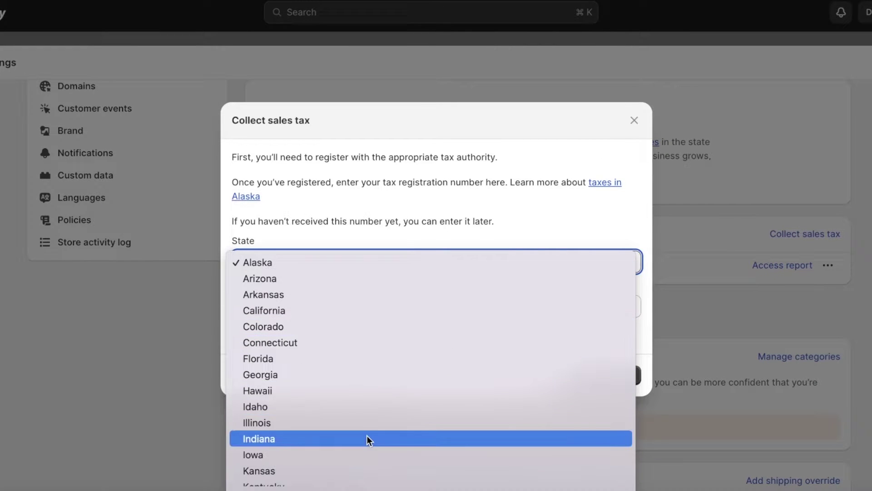
scroll(366, 431, down, 5)
scroll(362, 427, down, 5)
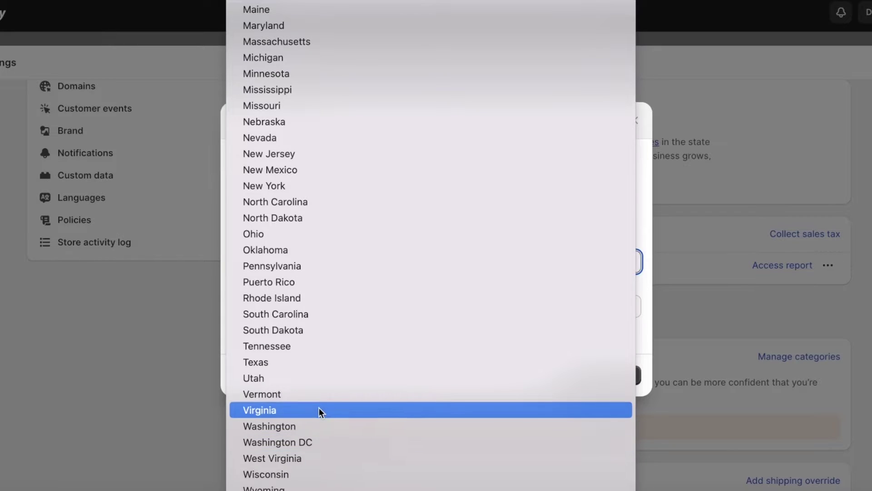
click(327, 364)
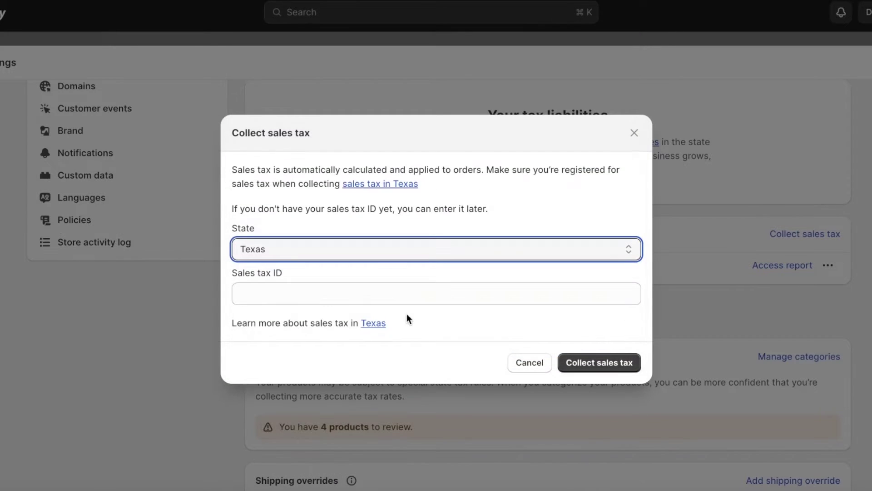
click(599, 362)
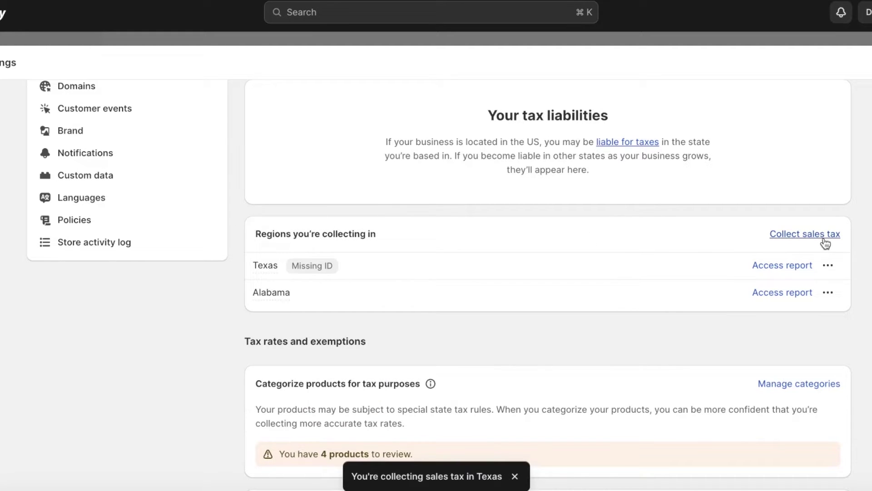
Start collecting sales tax in Florida as well
click(823, 236)
click(531, 262)
click(421, 357)
click(626, 373)
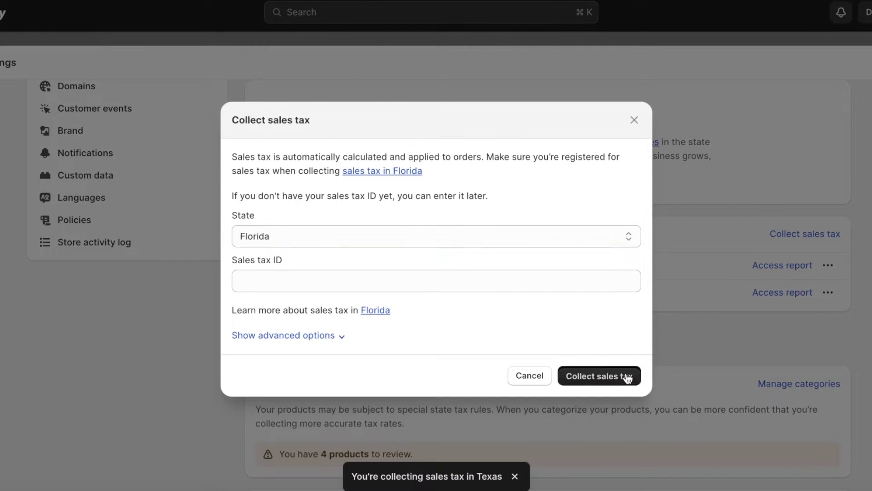
scroll(411, 223, down, 5)
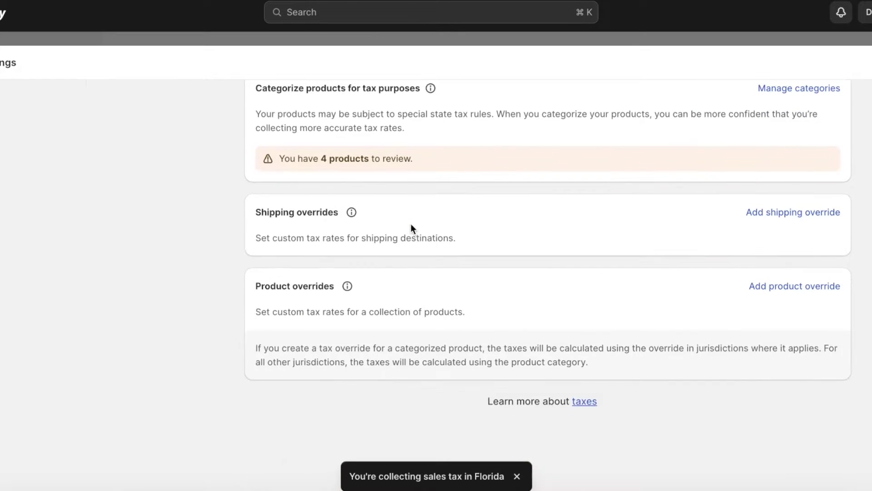
scroll(412, 223, up, 1)
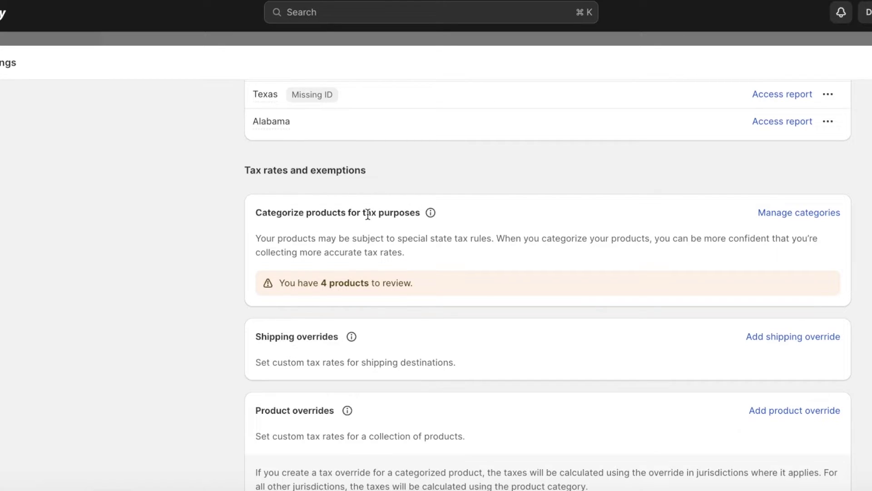
click(794, 213)
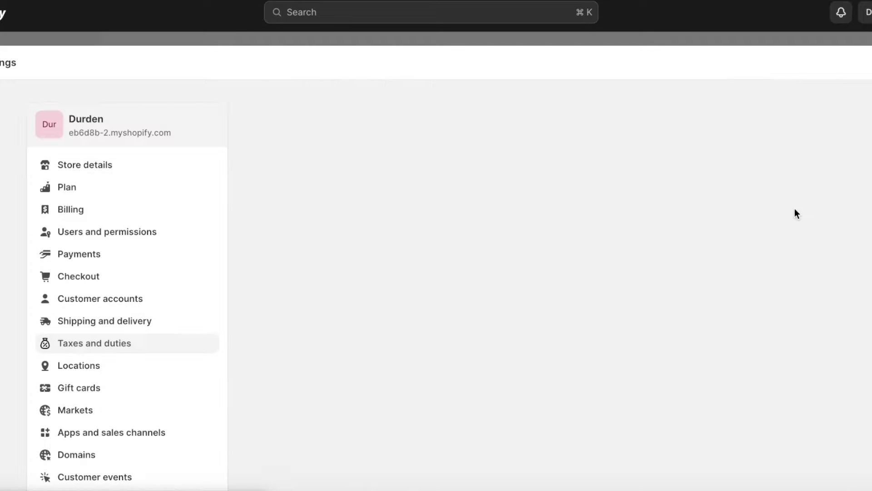
scroll(776, 203, down, 3)
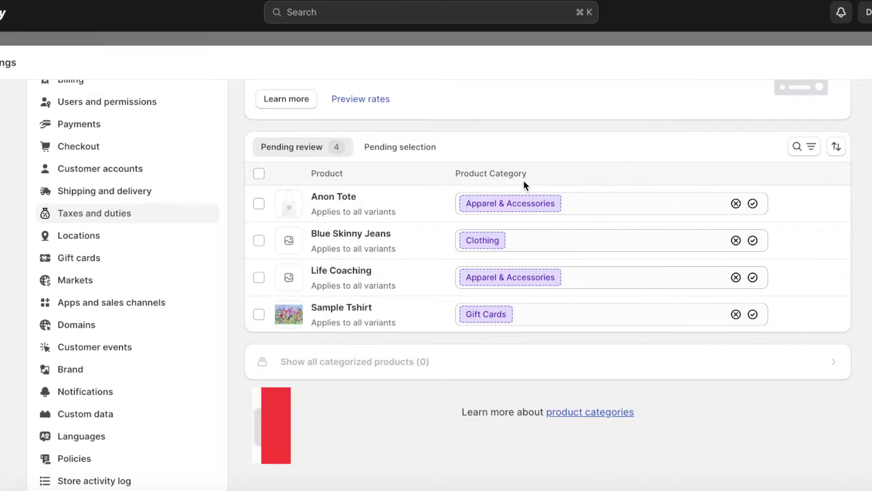
scroll(375, 155, up, 3)
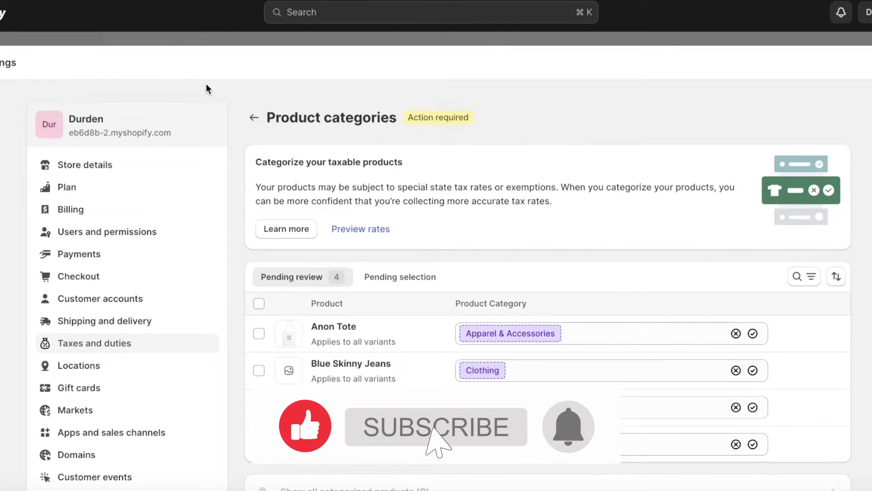
click(251, 114)
scroll(360, 285, down, 10)
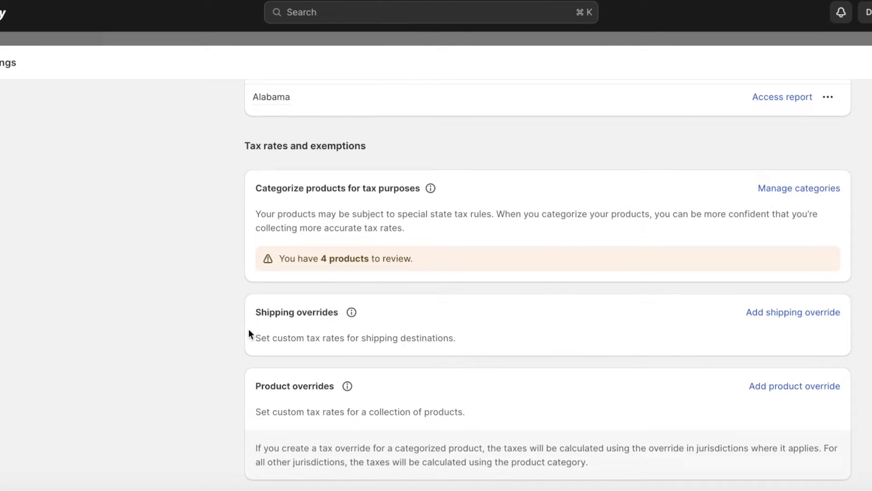
Add a Texas shipping override with a 10% tax rate
click(803, 312)
click(527, 255)
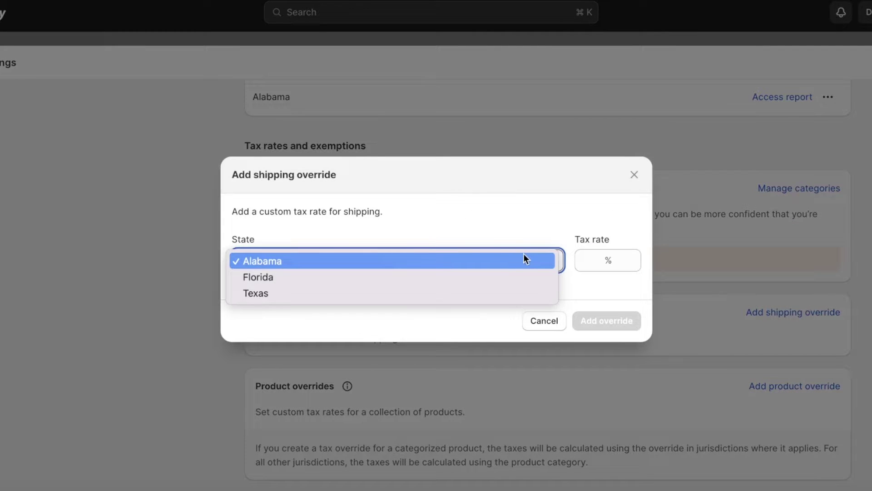
click(509, 286)
key(Tab)
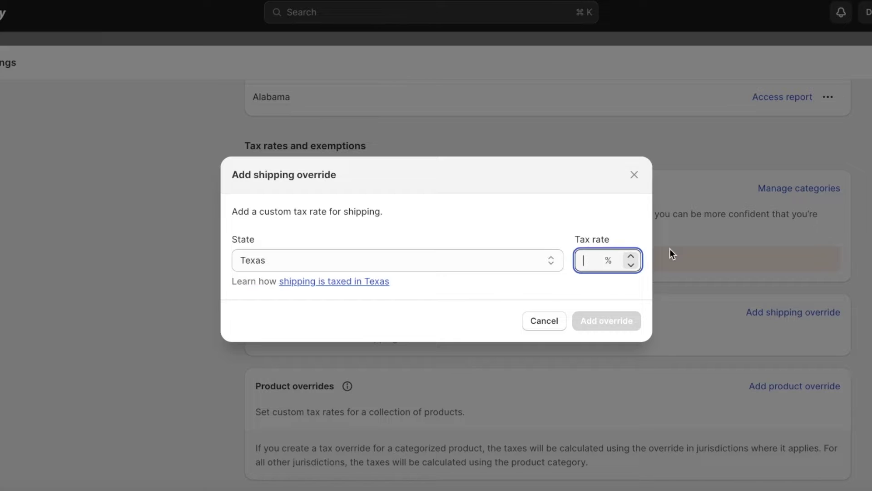
click(631, 256)
click(631, 256)
click(631, 256)
click(631, 256)
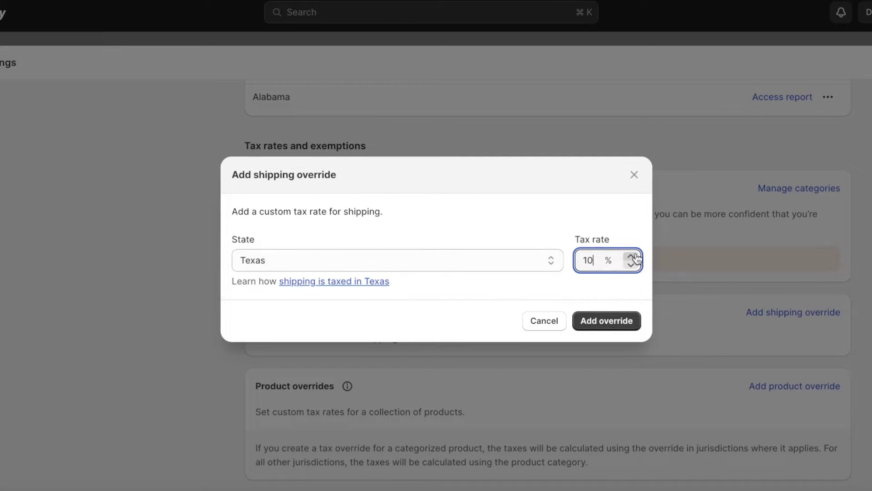
click(604, 320)
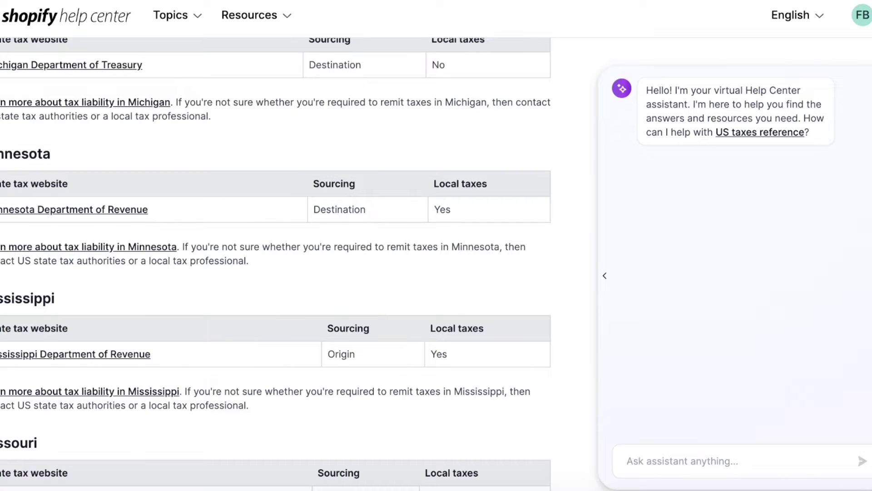
scroll(416, 186, down, 10)
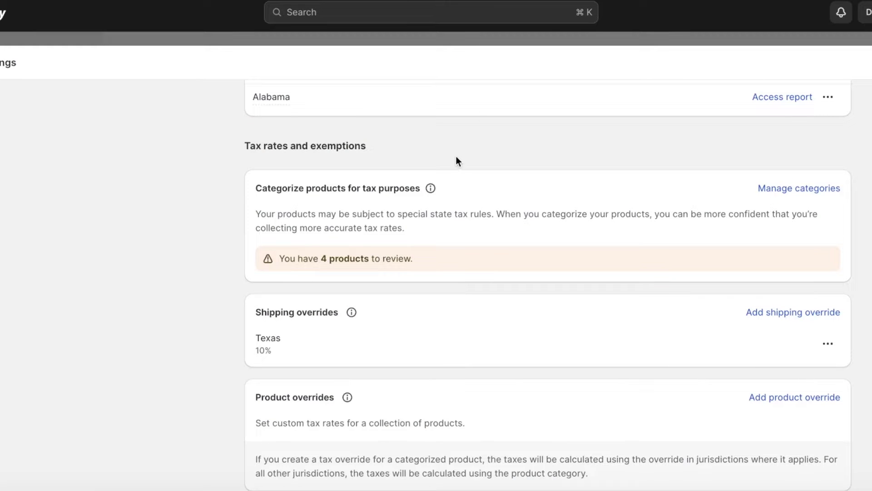
Cancel the Alaska sales tax form and scroll to the Texas 10% shipping override
scroll(736, 141, up, 4)
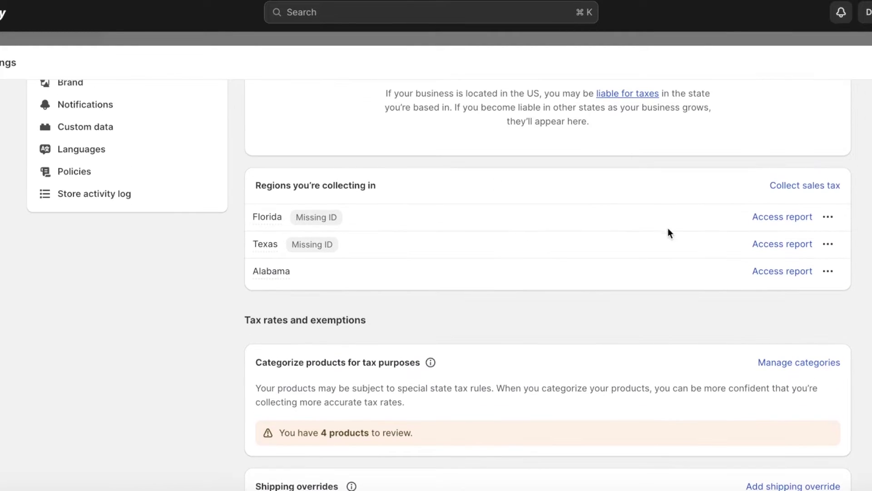
click(791, 186)
click(409, 260)
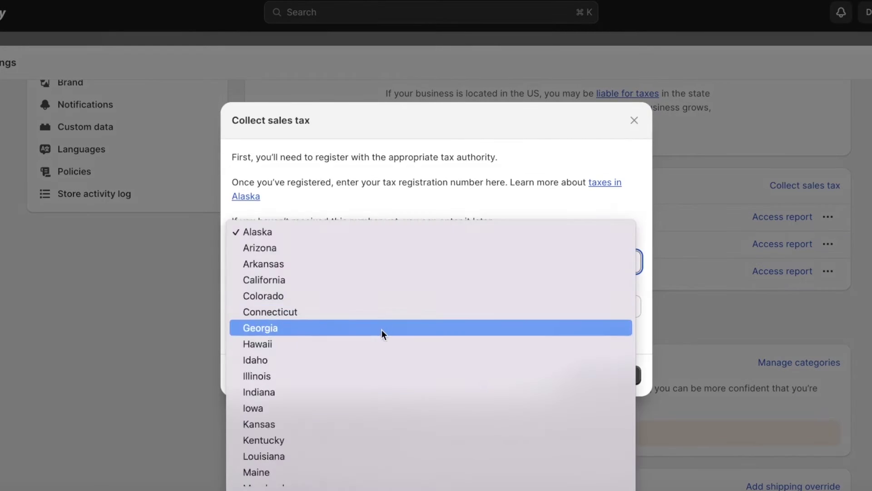
scroll(480, 356, down, 5)
key(Escape)
click(529, 375)
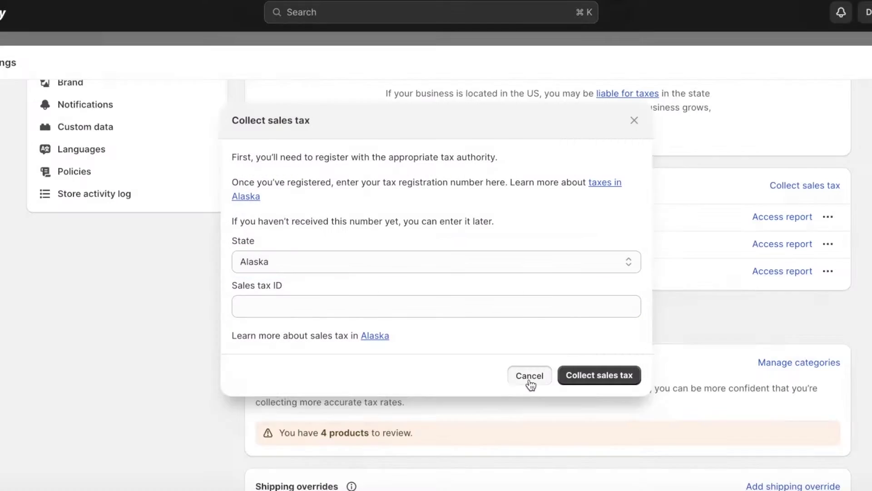
scroll(429, 272, down, 6)
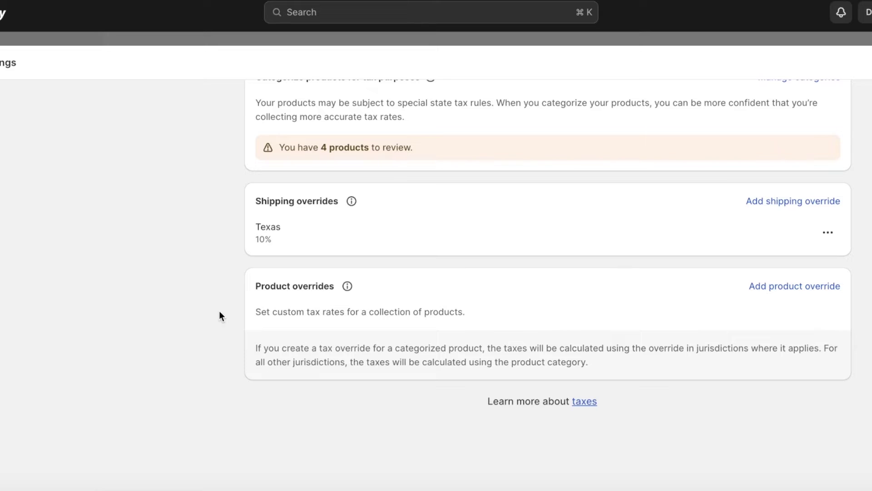
Check the Action required, Monitoring required and No action required liability tabs, then close Settings
right_click(219, 309)
click(196, 176)
scroll(269, 188, up, 7)
scroll(384, 249, up, 4)
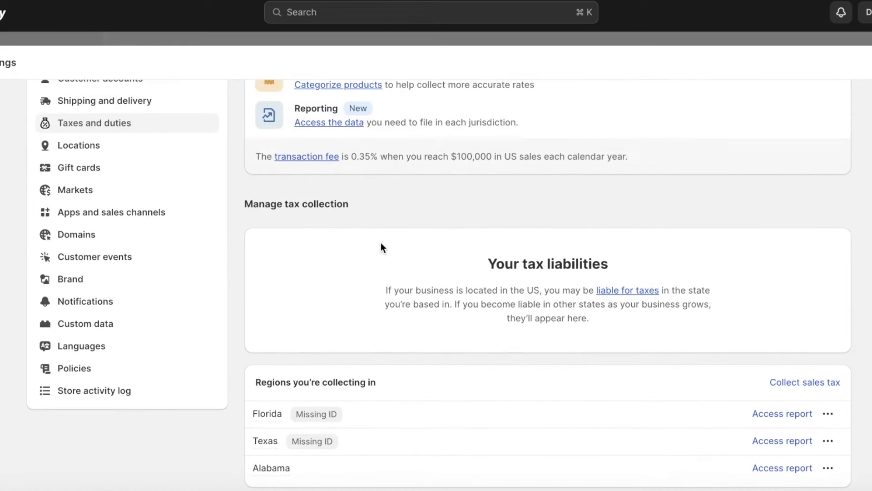
scroll(381, 247, down, 7)
scroll(328, 191, up, 9)
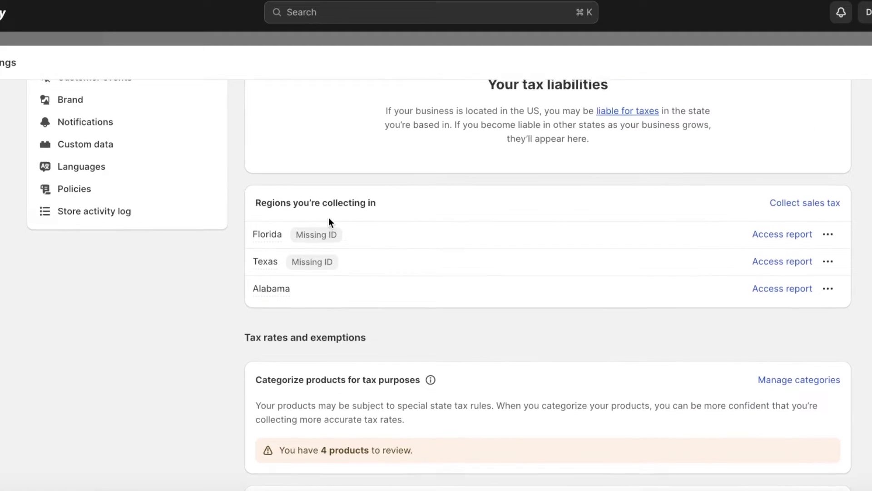
scroll(312, 193, up, 3)
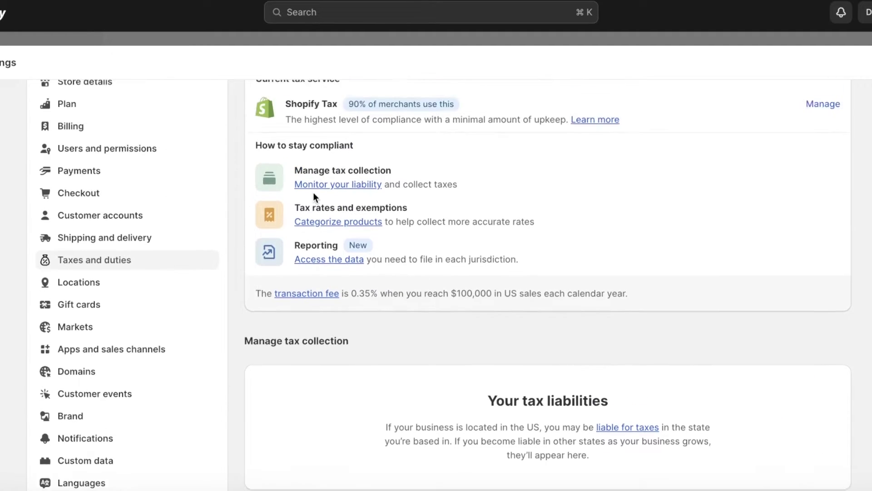
click(327, 263)
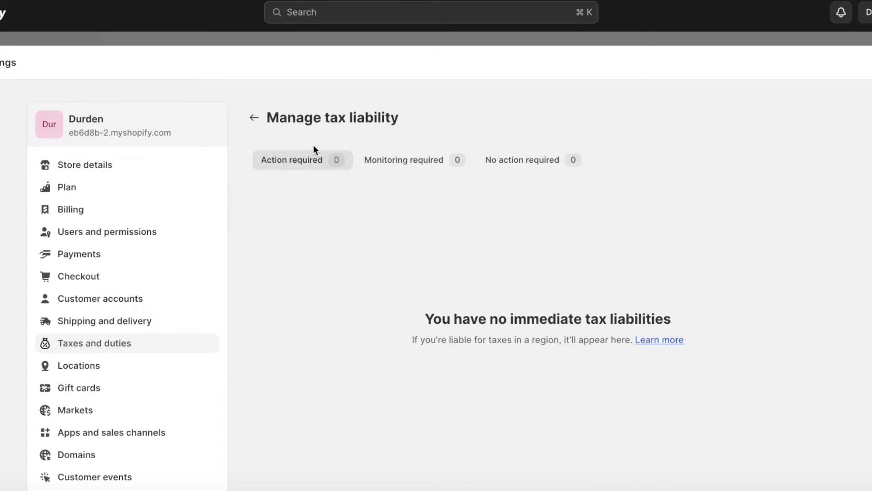
click(391, 163)
click(495, 169)
click(308, 163)
click(867, 62)
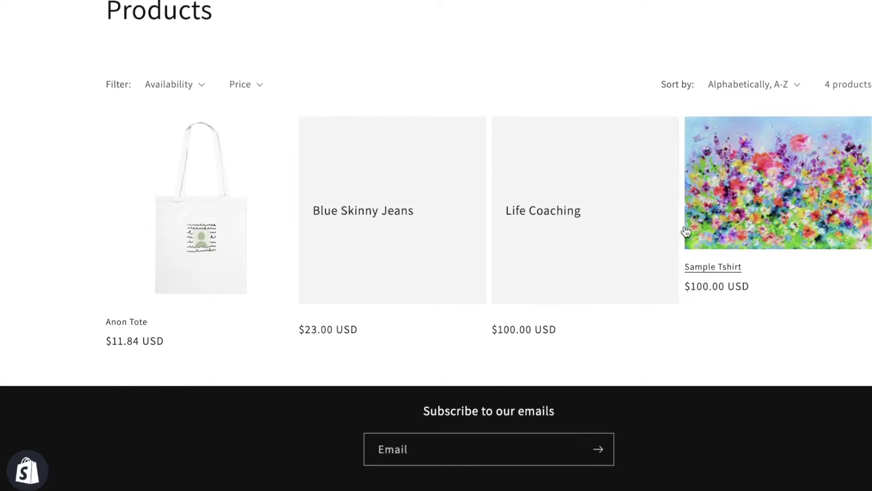
Place a Buy it now test order for 30 Anon Totes
click(240, 230)
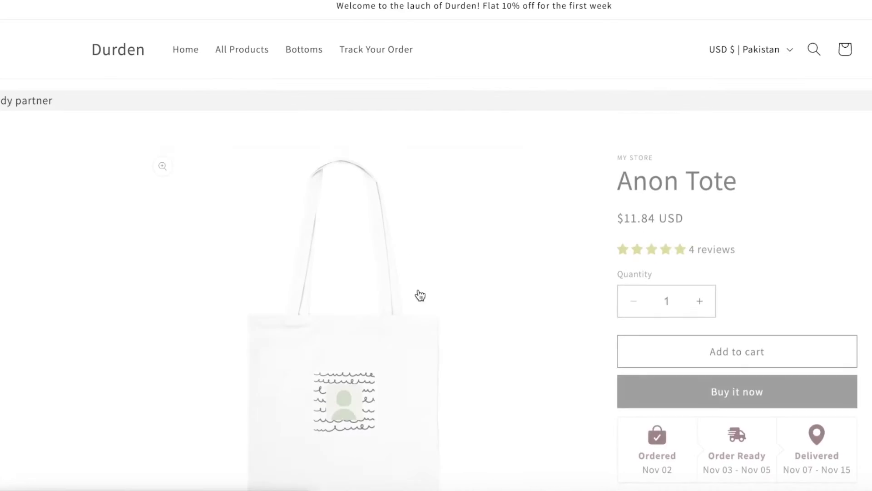
double_click(636, 291)
text(30)
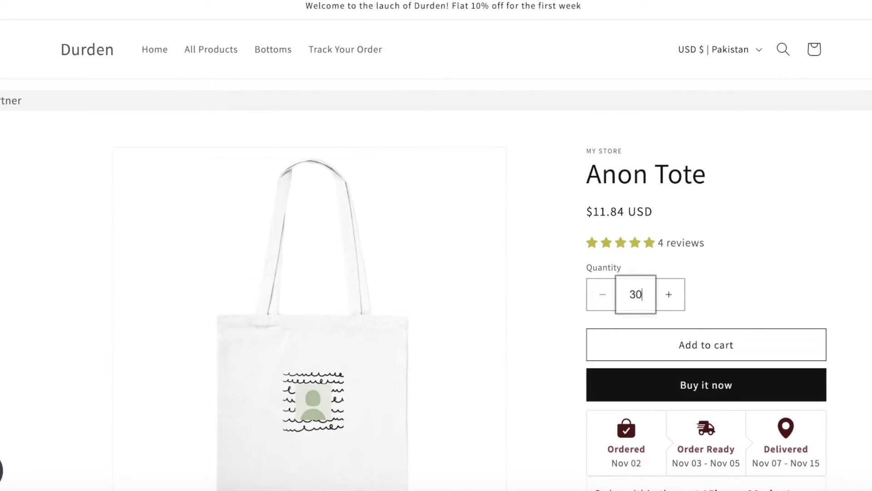
click(678, 382)
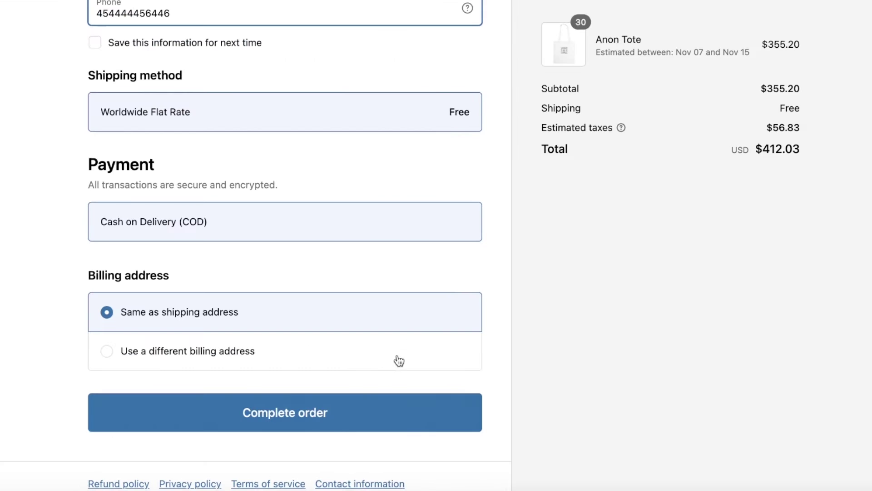
click(329, 417)
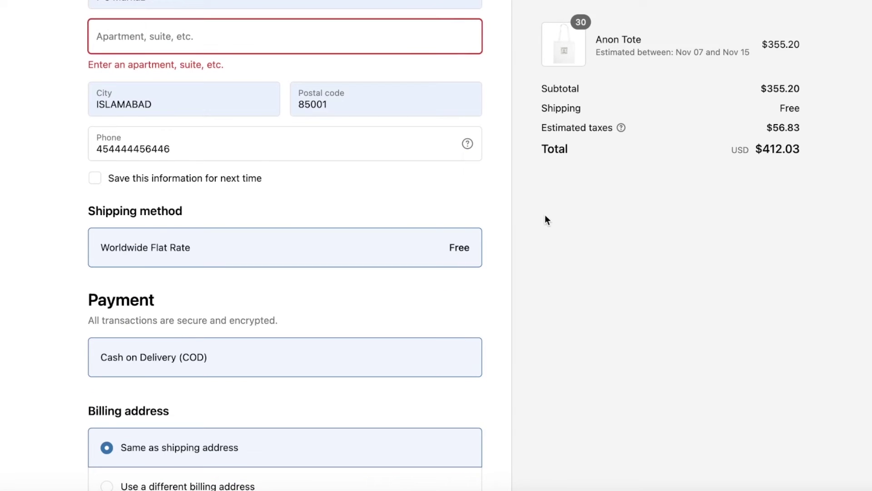
Review the order's $56.83 estimated taxes and $412.03 total
scroll(394, 262, down, 3)
scroll(393, 262, up, 4)
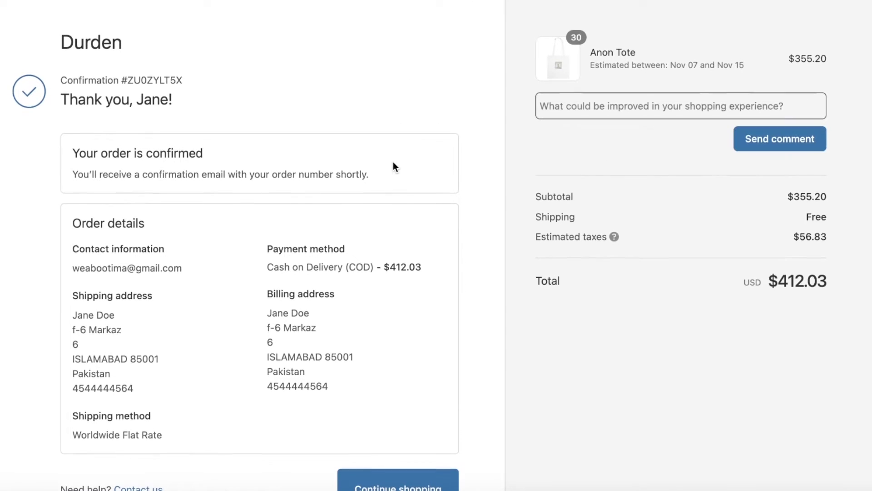
scroll(393, 162, down, 1)
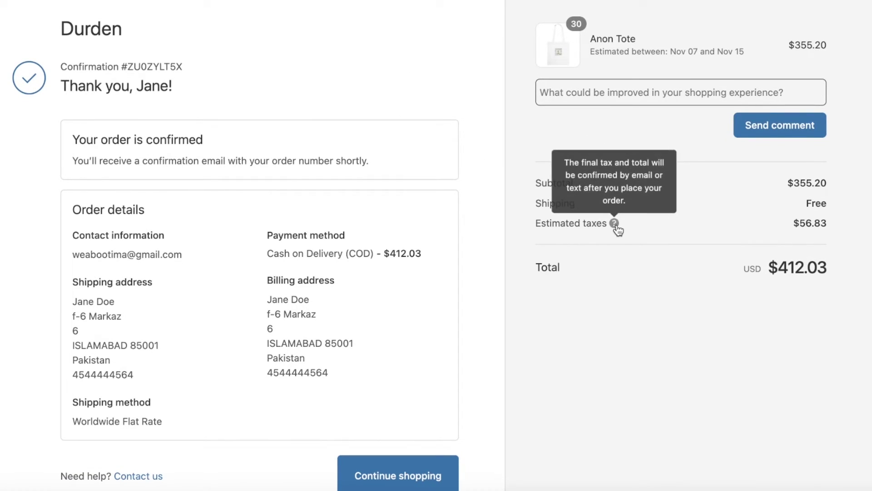
drag(816, 220, 828, 272)
click(791, 238)
drag(793, 222, 823, 224)
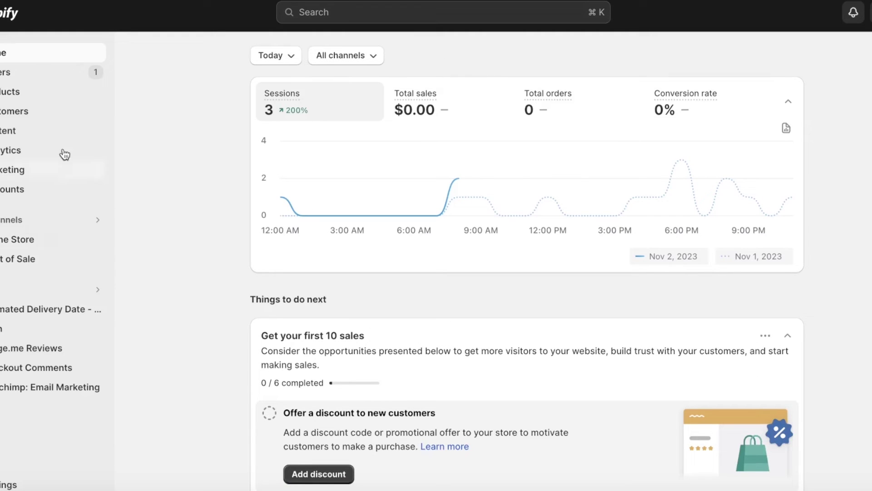
Go from Orders to Settings and review the Taxes and duties page
click(57, 81)
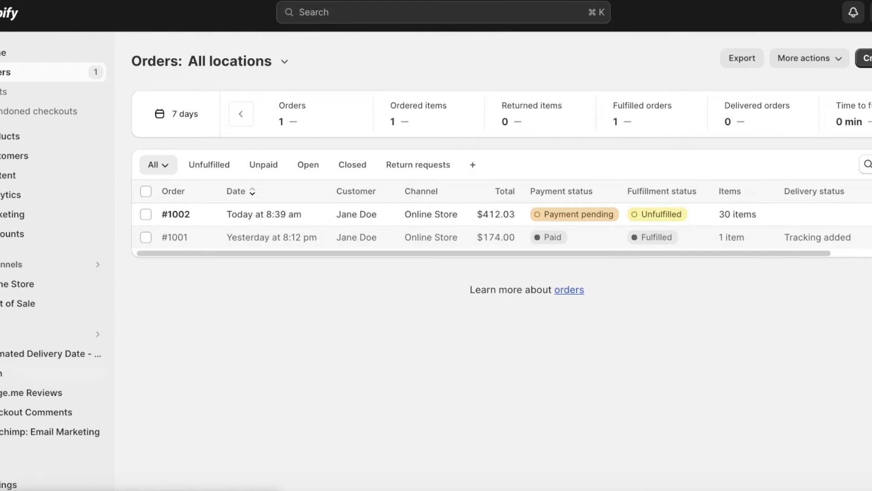
click(9, 484)
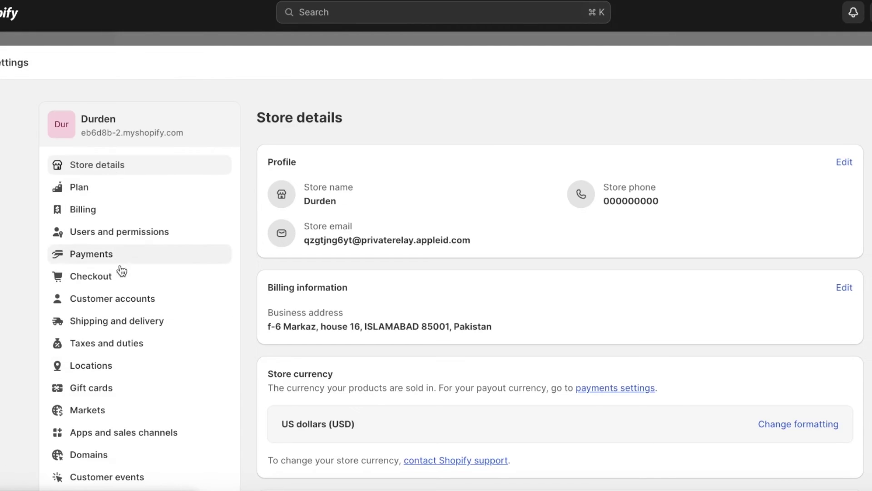
scroll(106, 415, down, 1)
scroll(136, 385, down, 1)
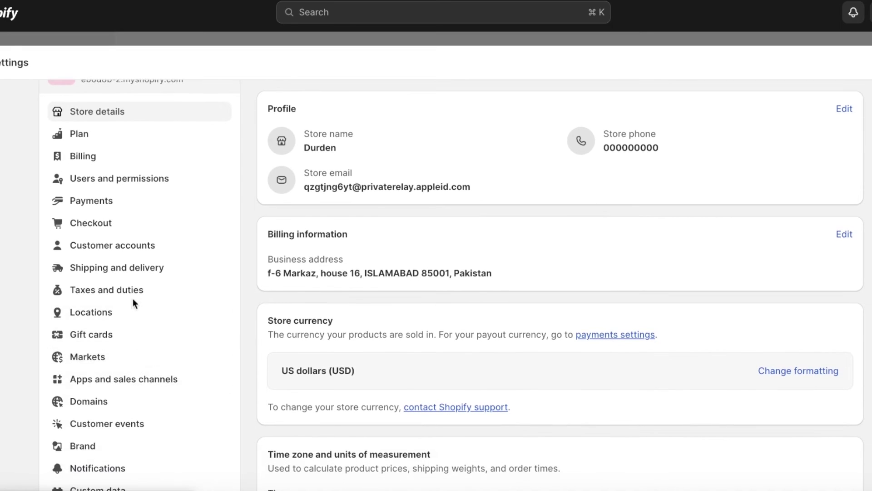
click(133, 296)
scroll(465, 200, down, 10)
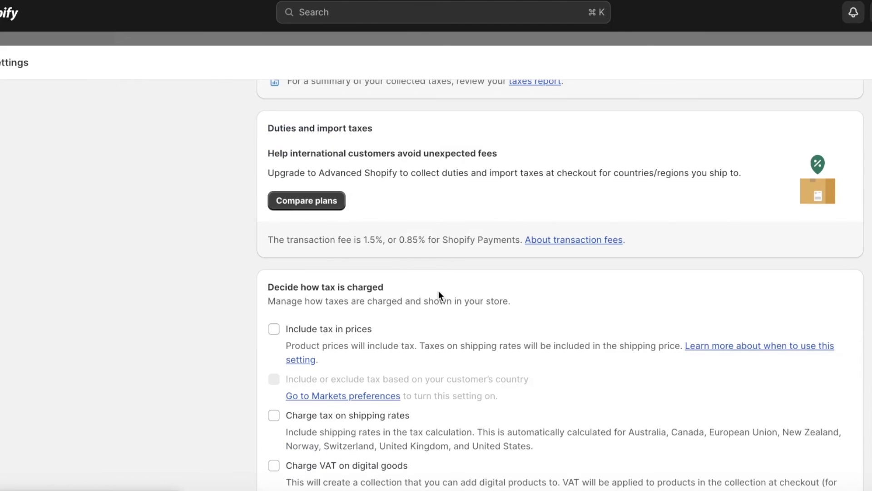
scroll(326, 218, down, 3)
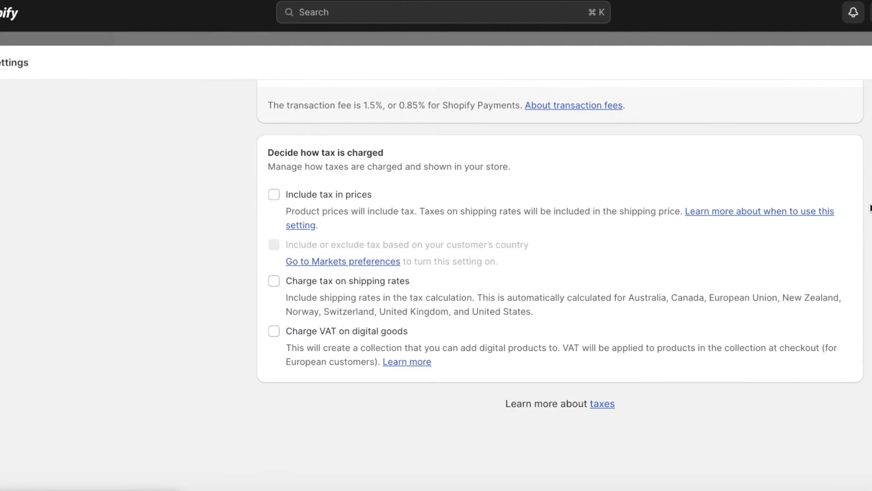
scroll(871, 207, up, 10)
scroll(870, 209, up, 15)
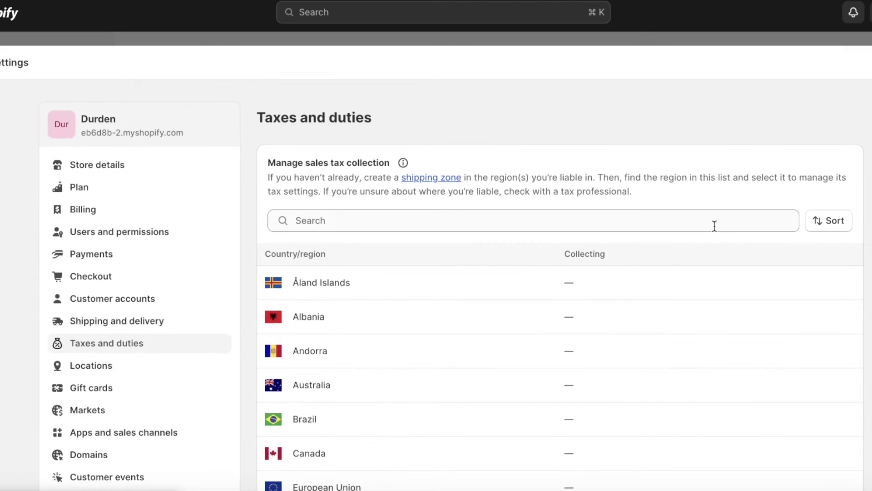
scroll(532, 309, down, 5)
scroll(533, 309, down, 20)
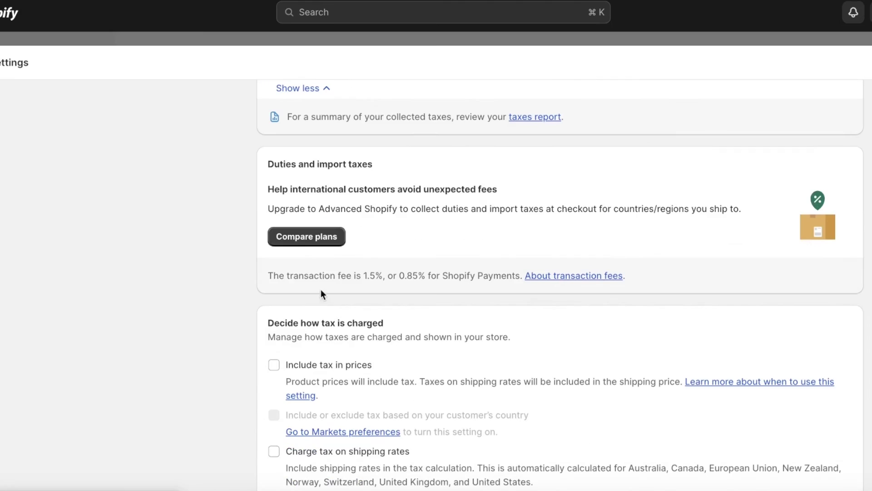
scroll(321, 285, up, 4)
Open the United States tax settings and read the tax liability help link
click(363, 203)
scroll(391, 150, down, 4)
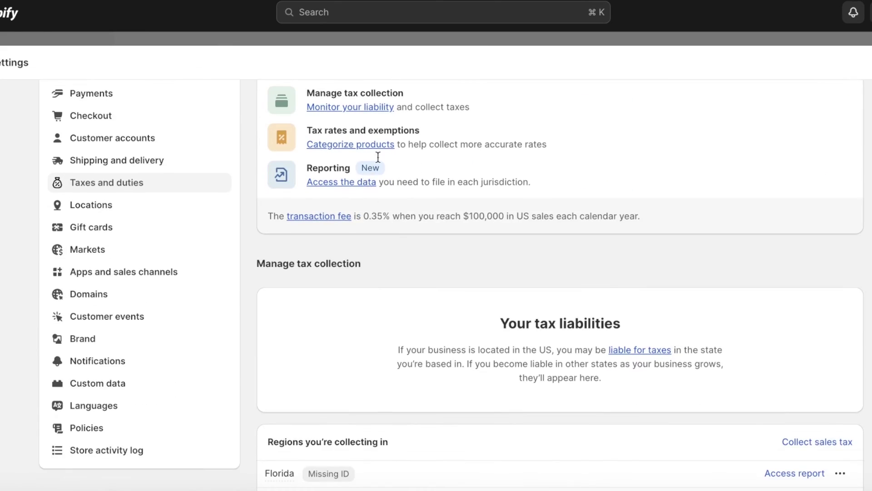
click(650, 319)
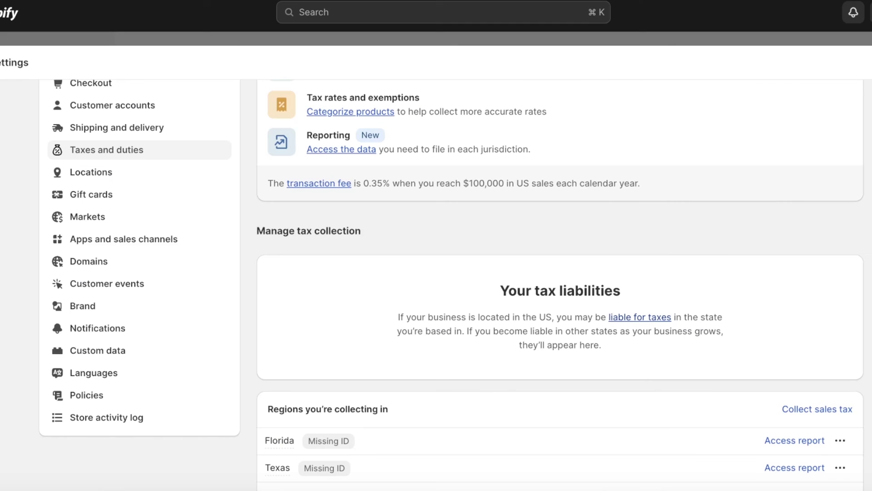
scroll(584, 194, down, 6)
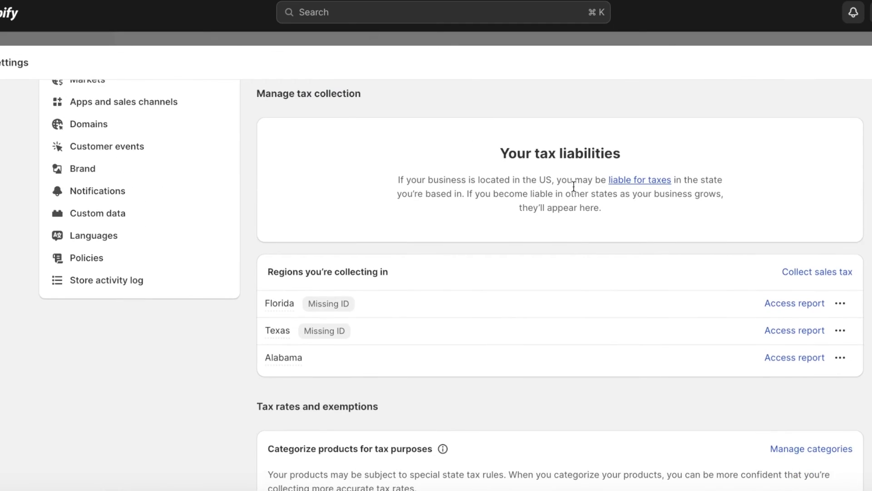
scroll(680, 217, down, 5)
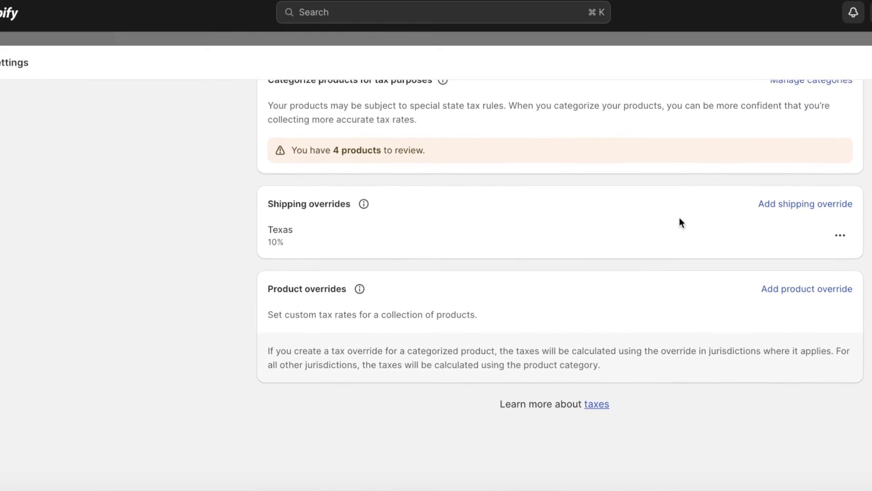
scroll(679, 217, up, 15)
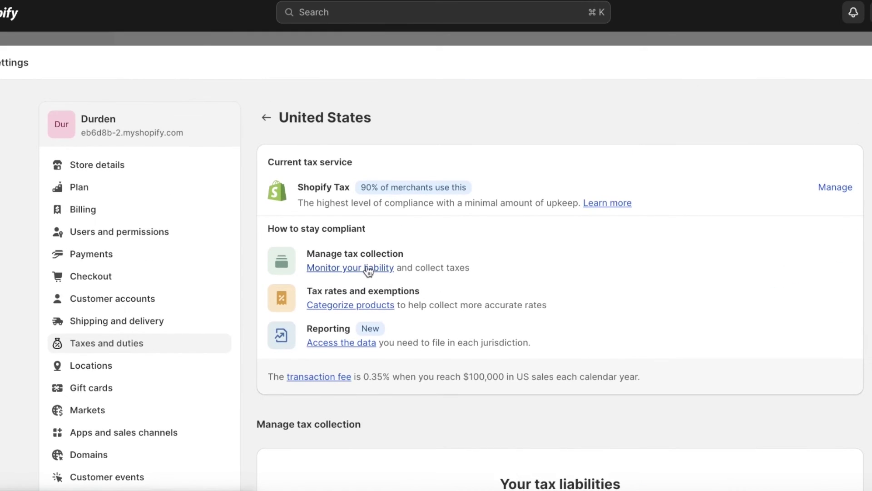
Review tax liability monitoring under the Monitoring required and No action required tabs
click(369, 267)
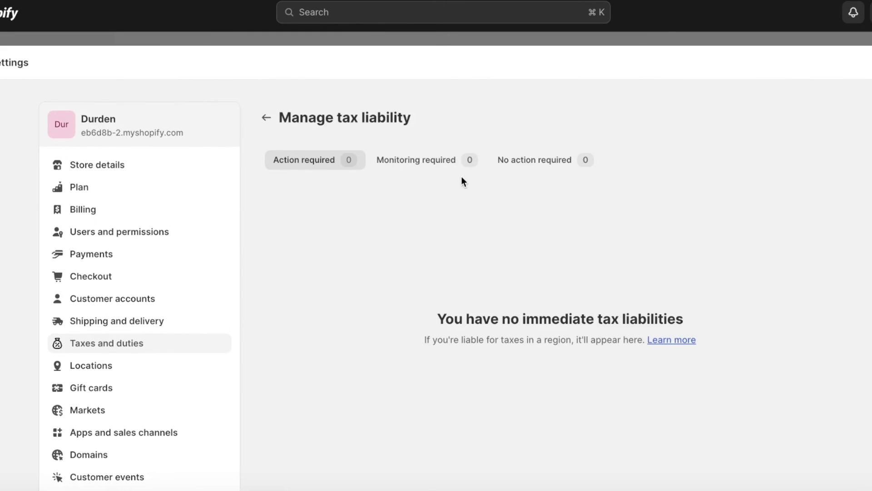
click(417, 159)
click(502, 161)
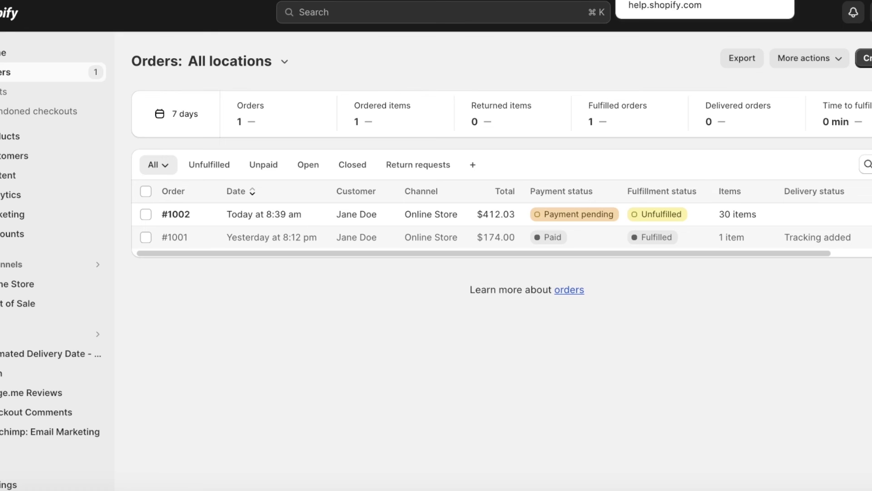
Go back to the admin Home dashboard from the sidebar
click(6, 52)
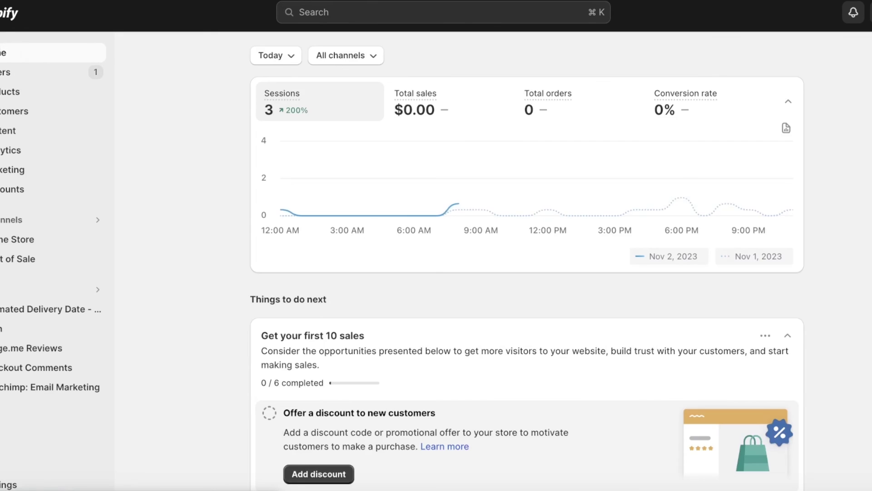